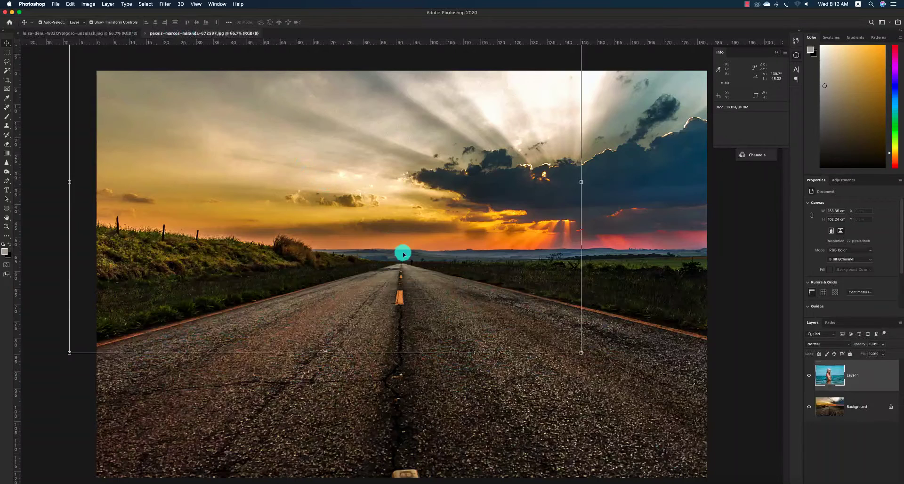
- Align the pasted girl photo with the canvas's lower-left corner and enlarge it to about 119.7% so it covers the canvas
key(ctrl+minus)
key(ctrl+minus)
drag(415, 265, 414, 318)
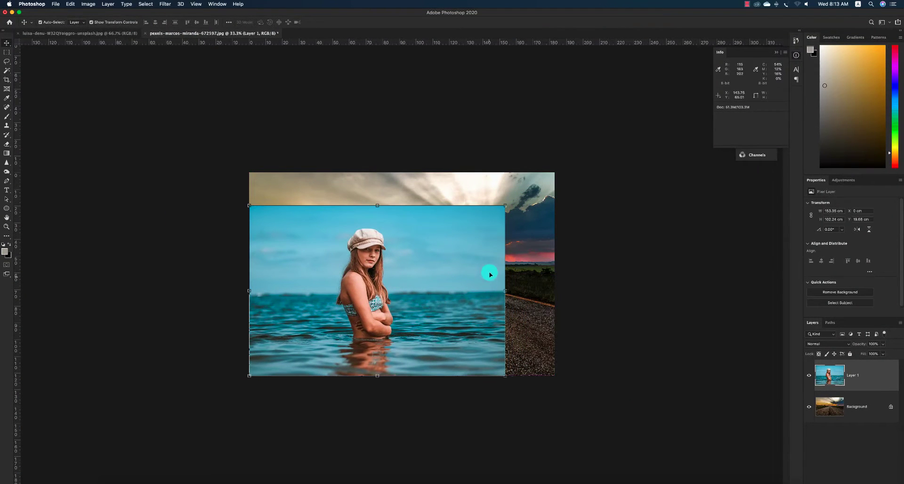
drag(508, 209, 558, 176)
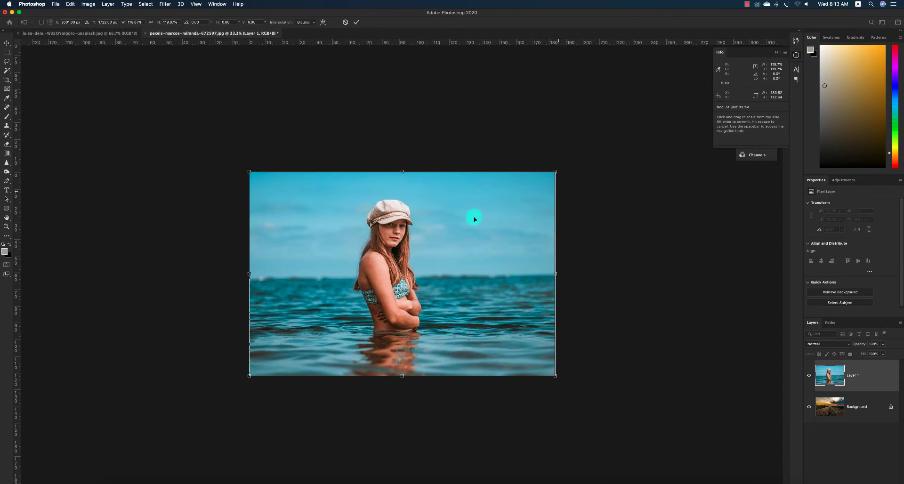
key(Return)
- Set Layer 1's opacity to 50%, and scale it to about 89.8% centred over the road at the canvas's lower edge
click(873, 344)
text(50)
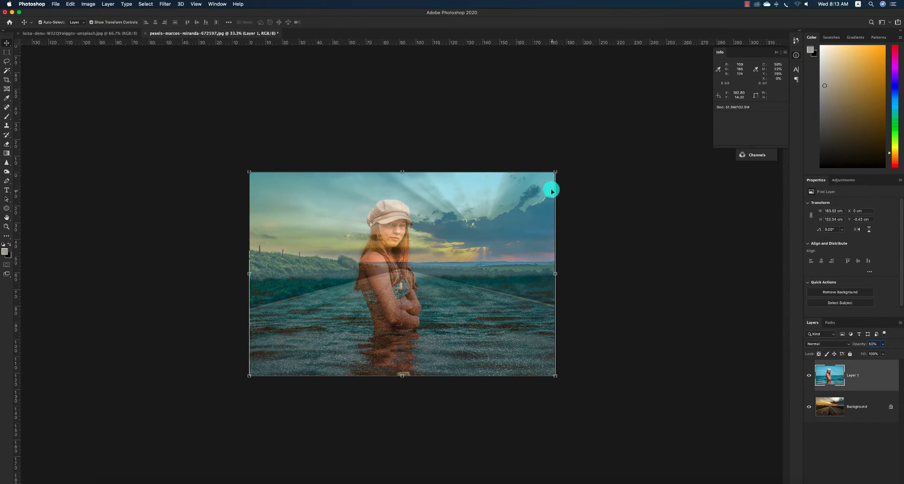
click(555, 172)
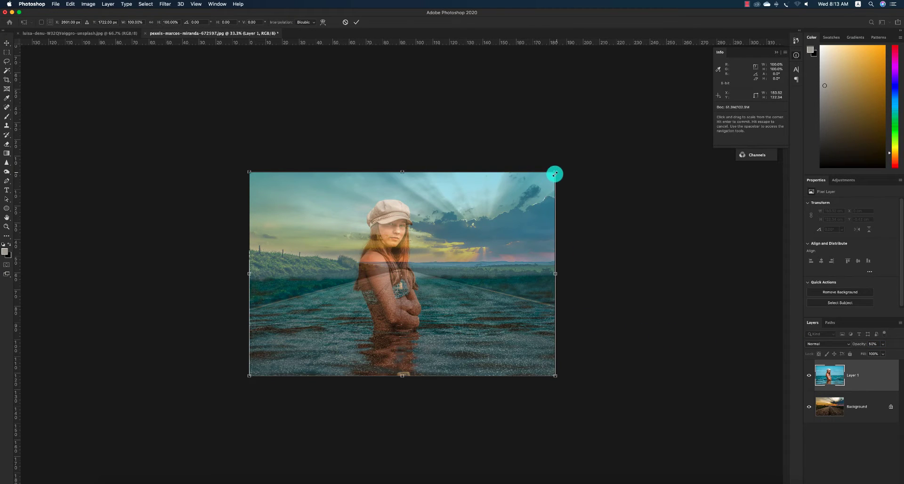
drag(554, 173, 528, 202)
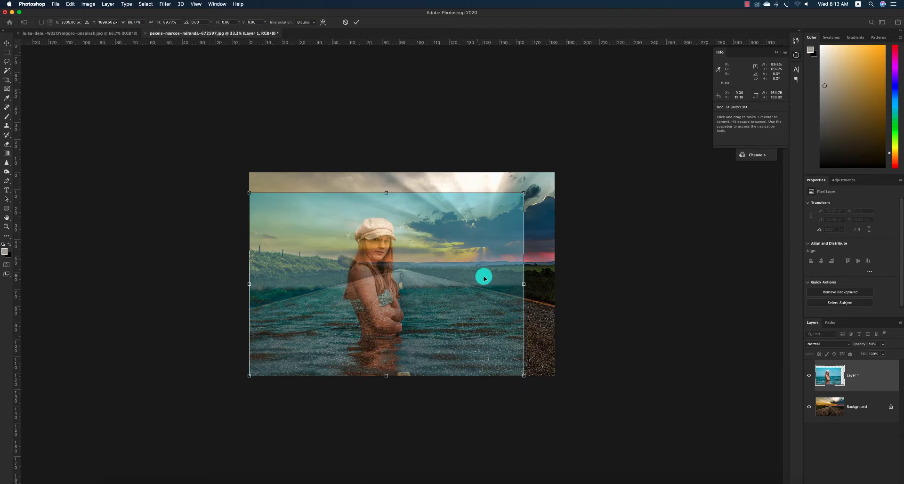
mouse_move(484, 277)
mouse_down()
mouse_move(494, 276)
mouse_move(488, 272)
mouse_up()
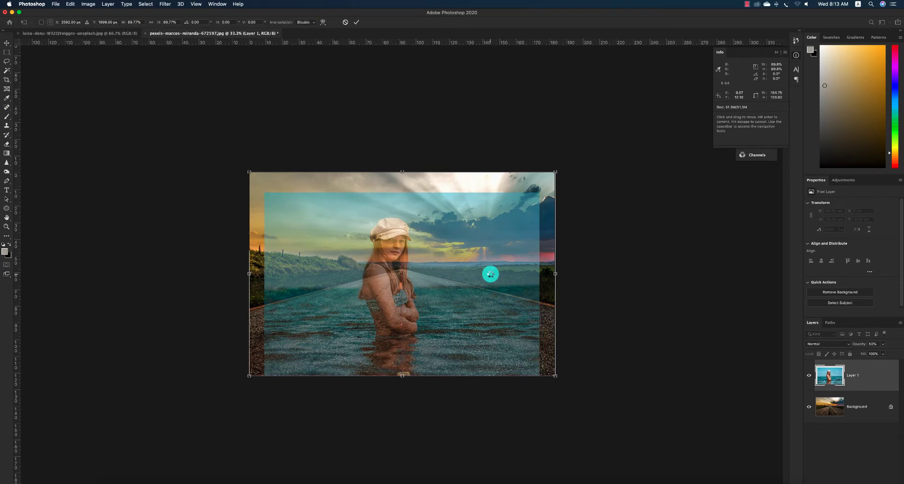
key(Return)
- Duplicate Layer 1, leaving the original hidden and the copy at 100% opacity
key(super+j)
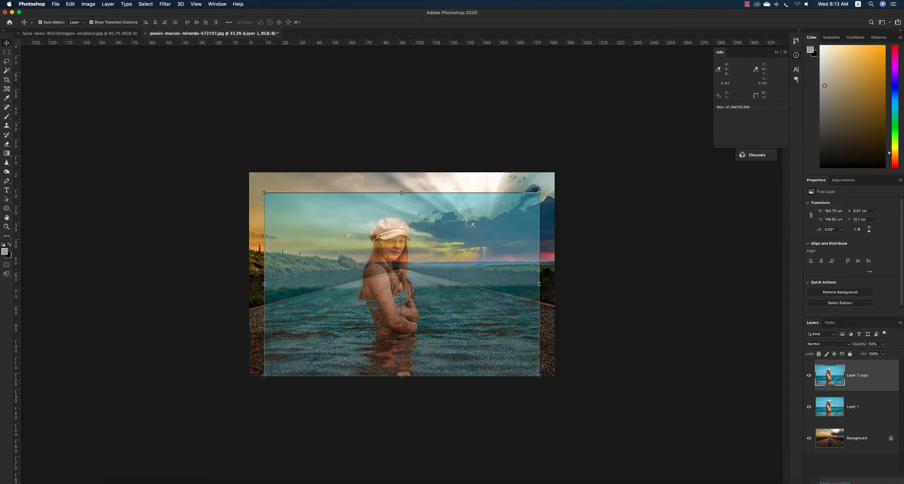
click(808, 406)
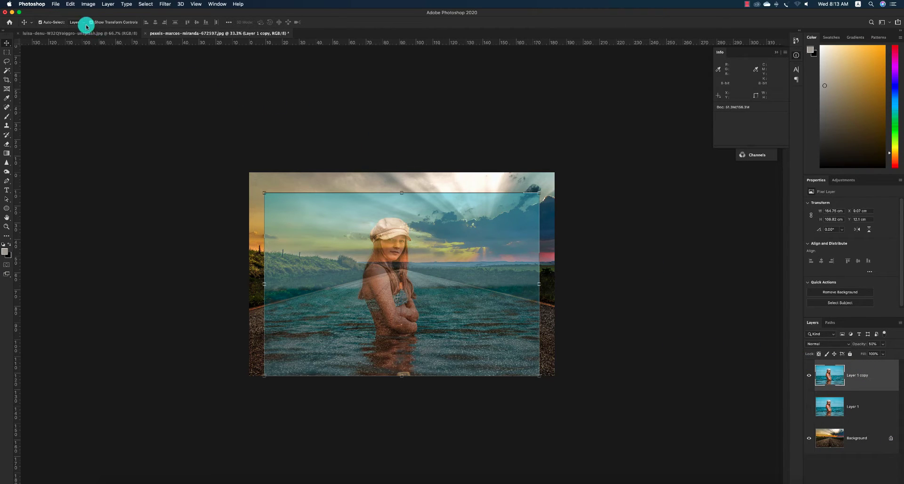
drag(885, 353, 899, 352)
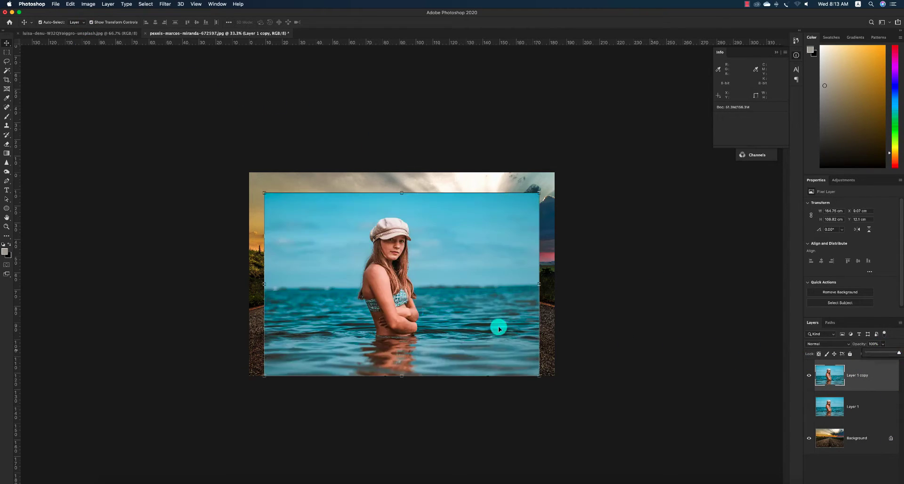
- Select the girl on the Layer 1 copy with the Object Selection tool in Rectangle mode
key(z)
click(385, 299)
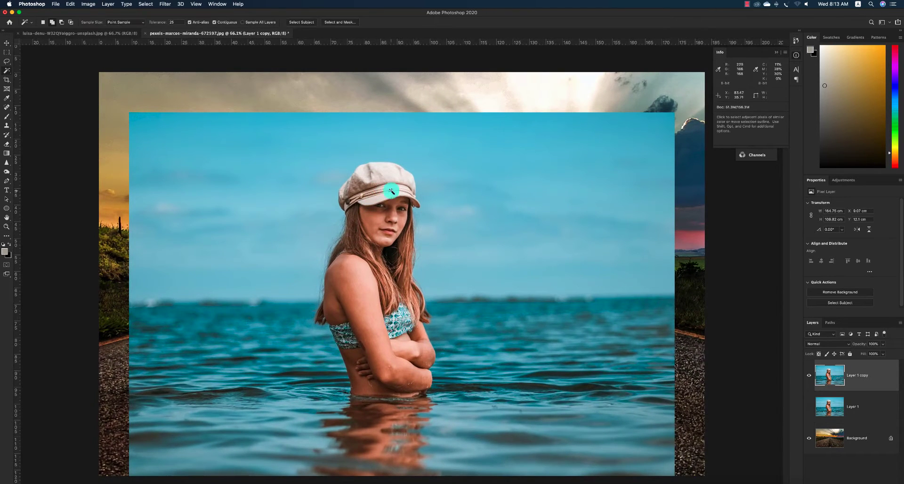
drag(6, 74, 38, 71)
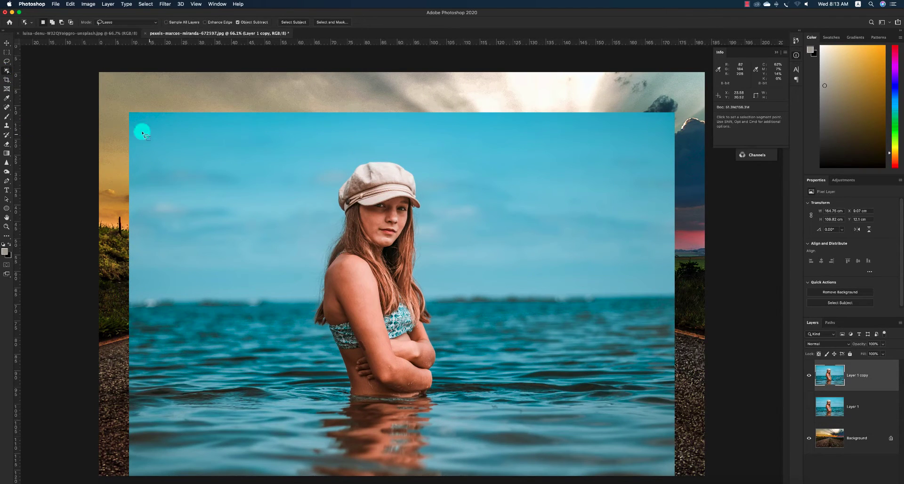
click(116, 22)
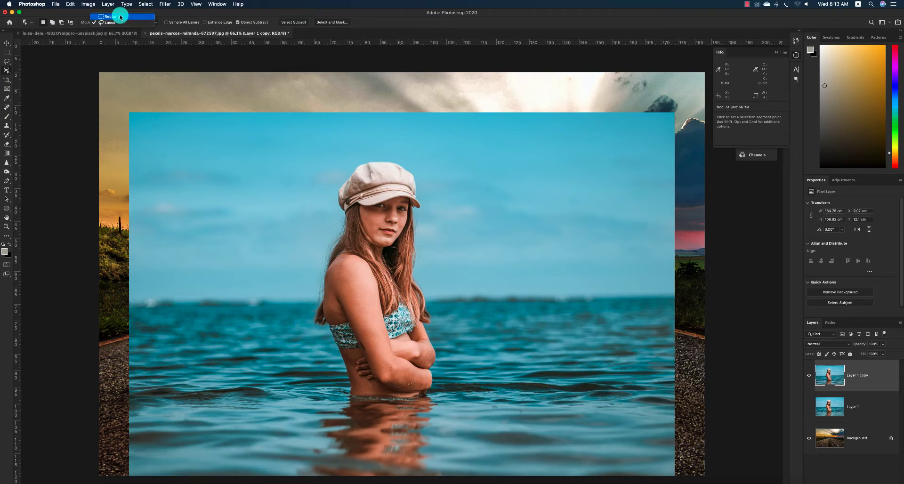
click(115, 15)
mouse_move(288, 152)
mouse_down()
mouse_move(460, 406)
mouse_move(448, 397)
mouse_up()
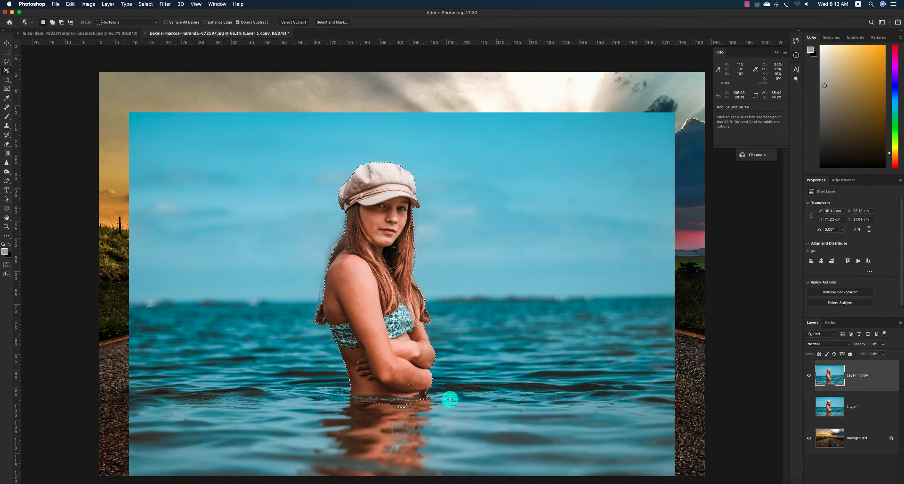
- Refine the selection along the girl's hair edges in Select and Mask, using an enlarged Refine Edge brush
click(339, 23)
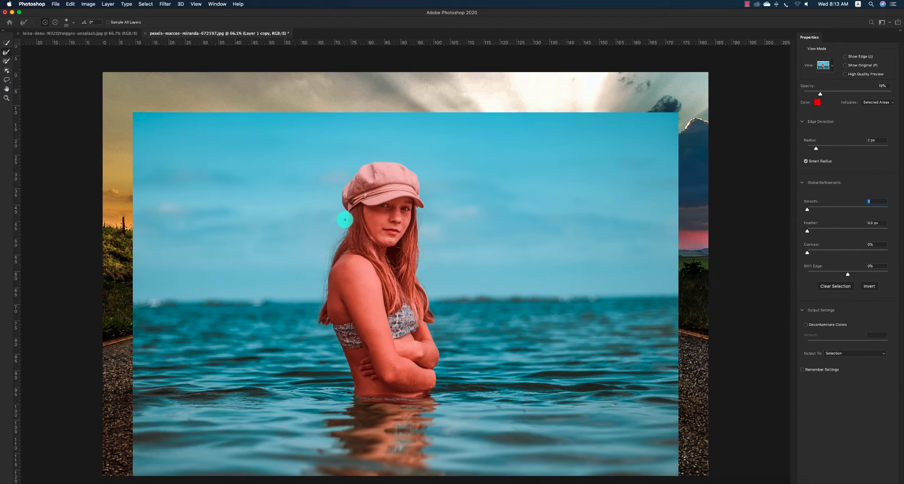
key(bracketright)
key(bracketright)
key(bracketright)
key(bracketright)
key(bracketright)
key(bracketright)
key(bracketright)
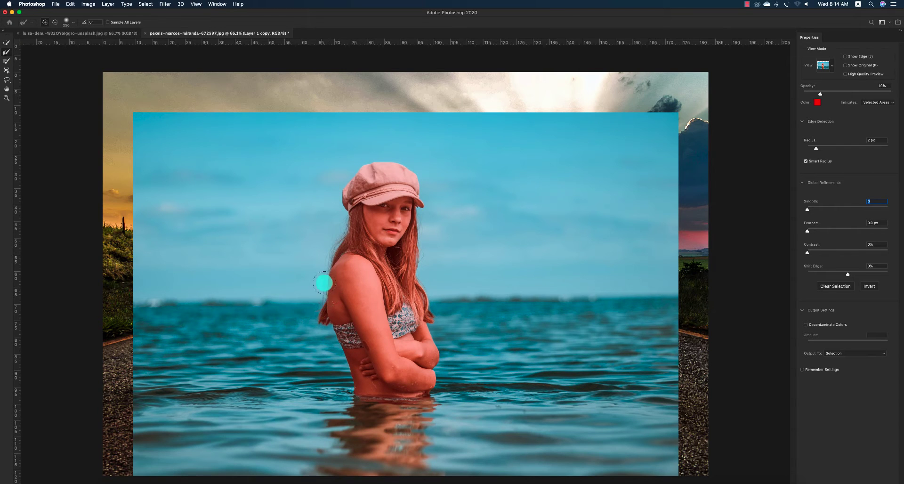
drag(351, 235, 353, 223)
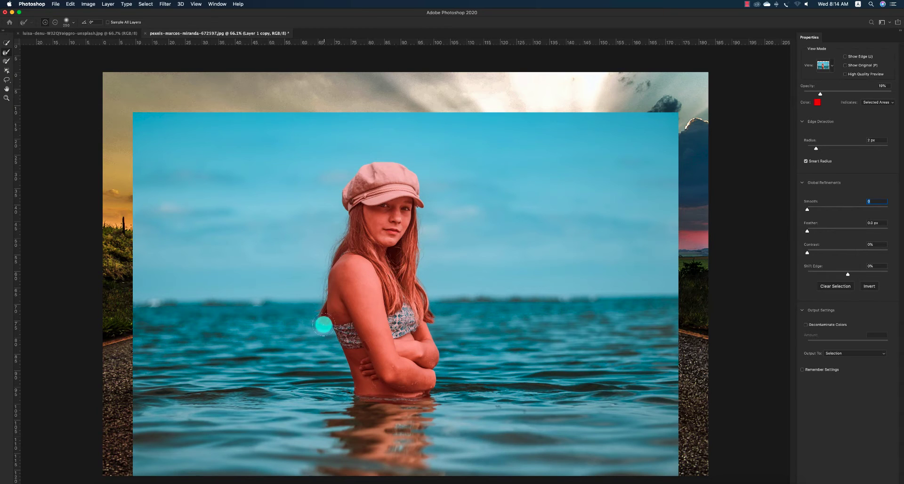
mouse_move(322, 324)
mouse_down()
mouse_move(340, 314)
mouse_move(421, 320)
mouse_up()
- Output the refined selection as a layer mask on the Layer 1 copy
click(852, 353)
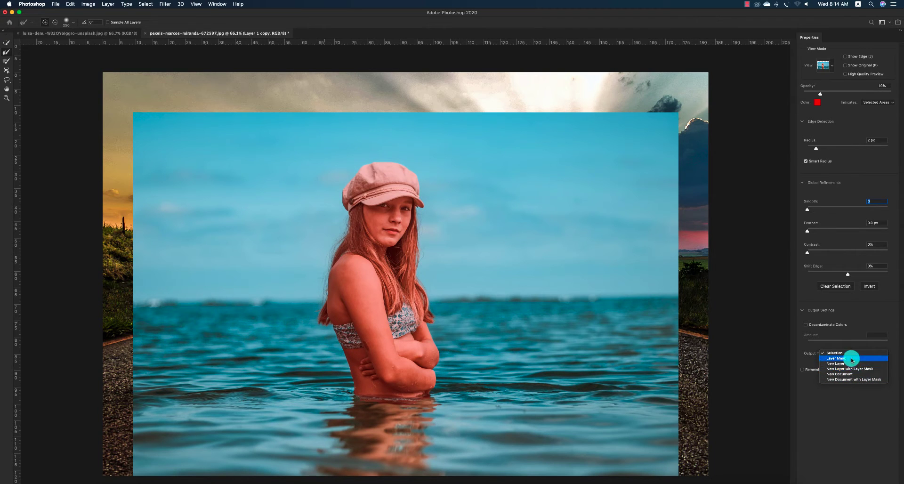
click(847, 358)
key(Return)
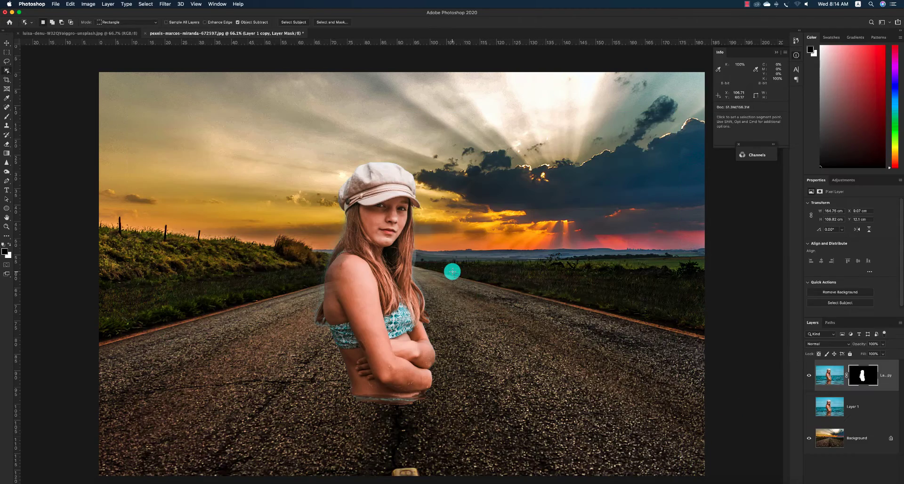
click(863, 375)
key(z)
drag(359, 266, 380, 284)
key(v)
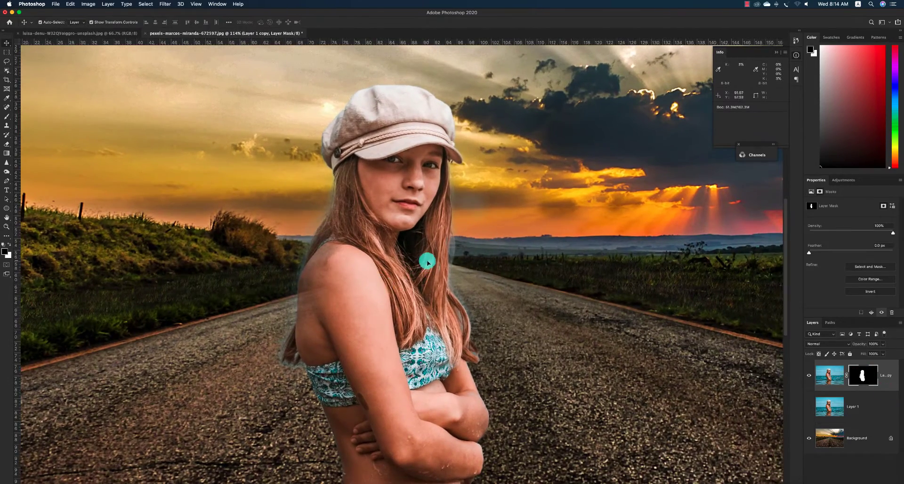
click(842, 179)
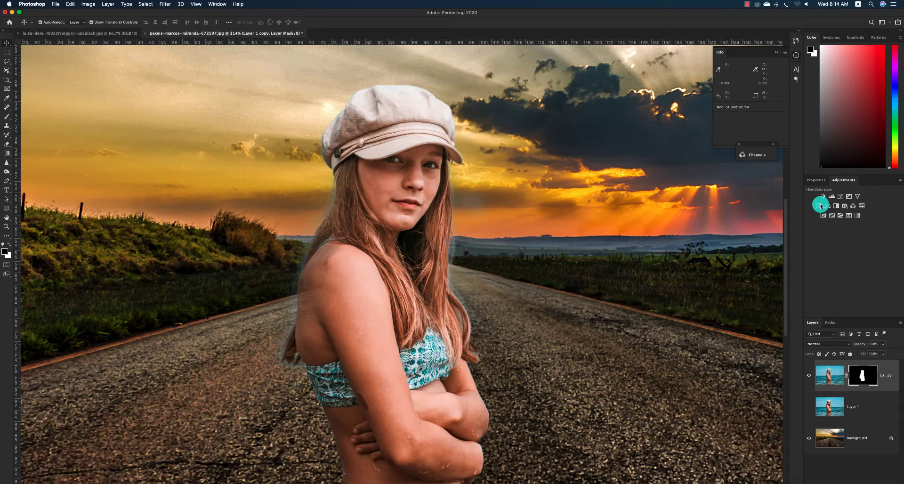
click(820, 206)
key(super+z)
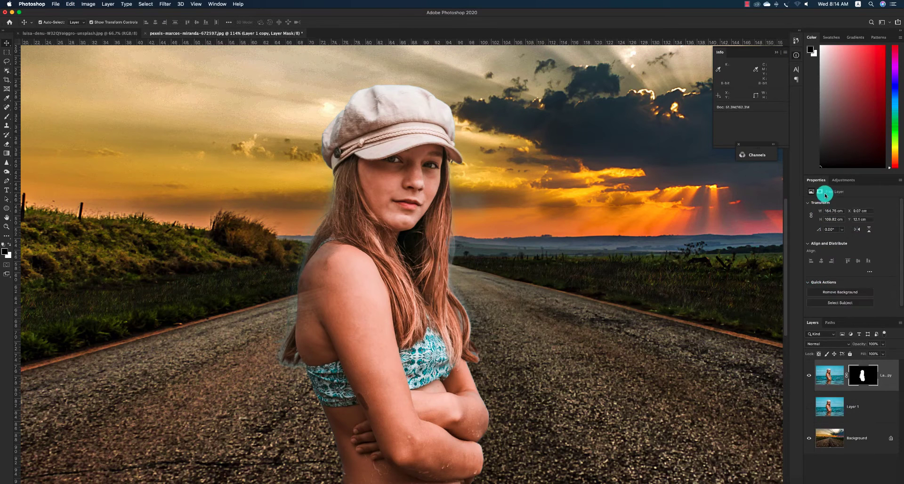
- Darken the girl with a clipped Brightness/Contrast adjustment at brightness -35 and contrast -1, and merge it into her layer
click(840, 180)
click(822, 198)
click(850, 313)
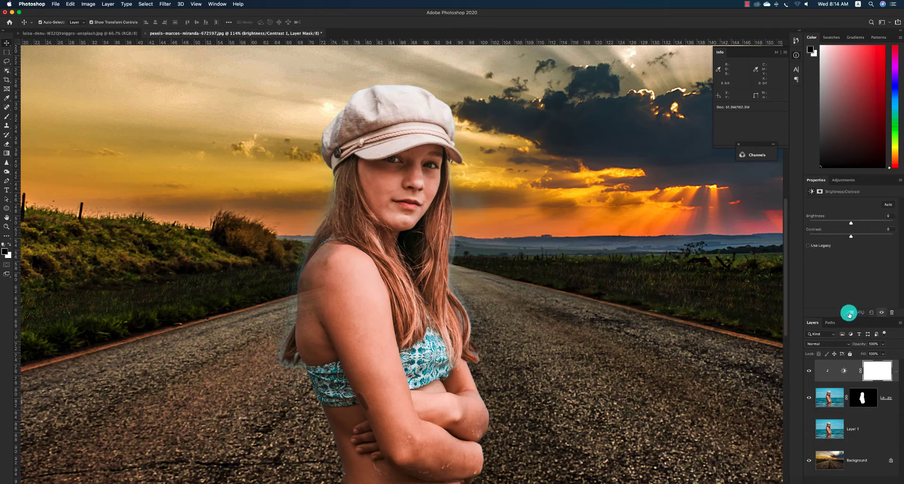
click(851, 236)
drag(864, 238, 841, 224)
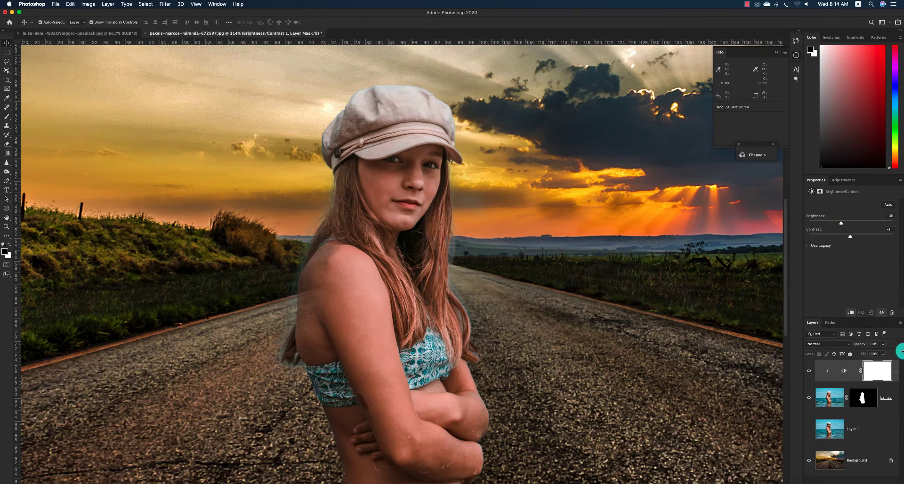
key(super+e)
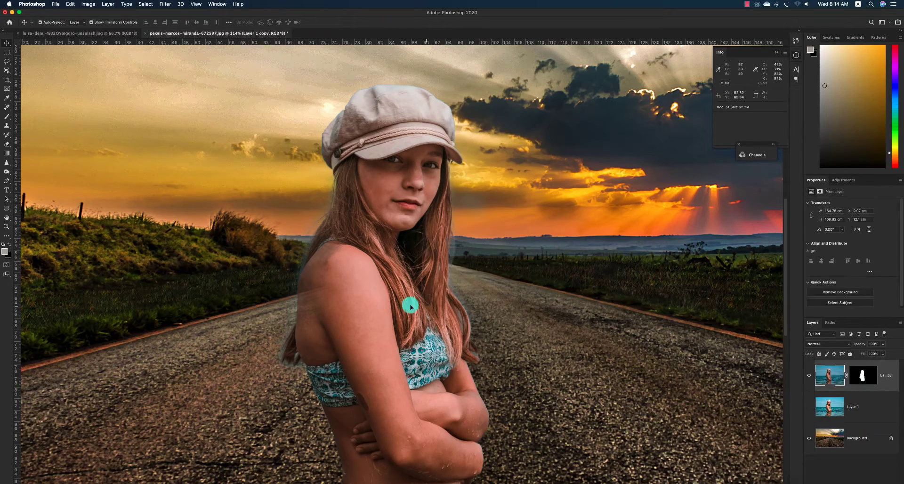
- Display the girl's layer mask, load it as a selection and try to expand it by 5 pixels
alt+click(859, 379)
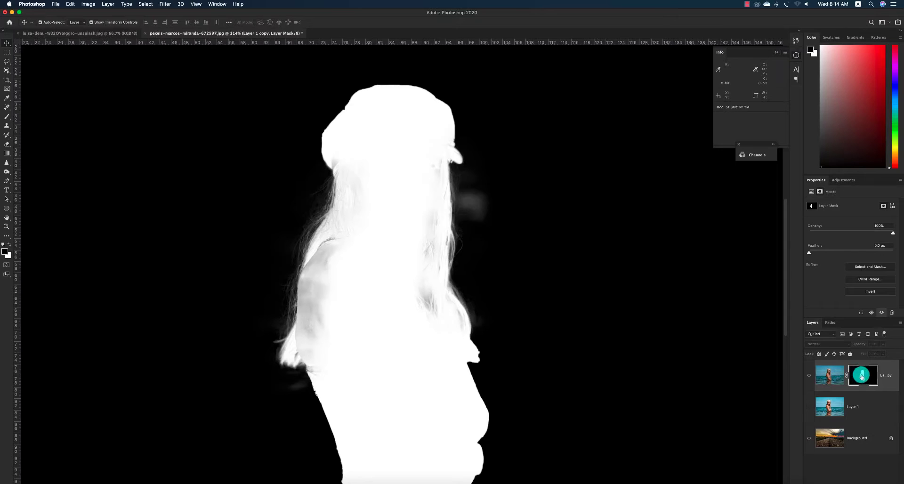
super+click(866, 376)
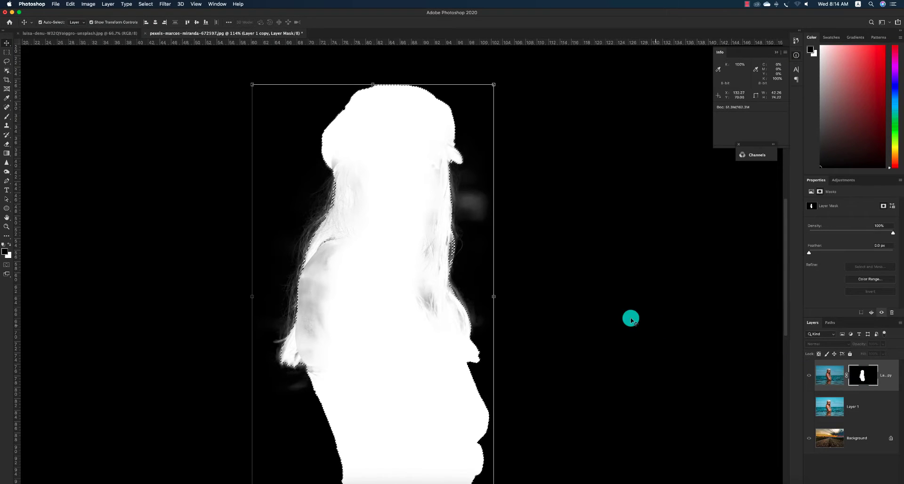
click(145, 4)
mouse_move(210, 106)
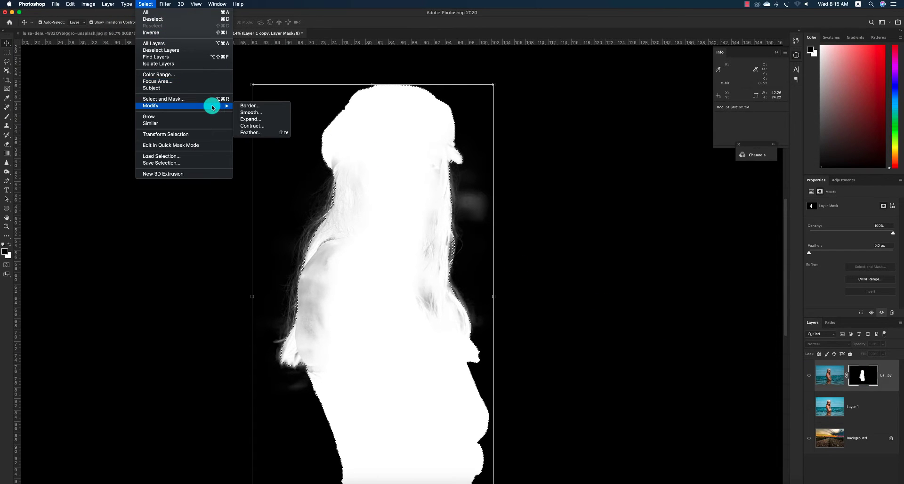
click(272, 114)
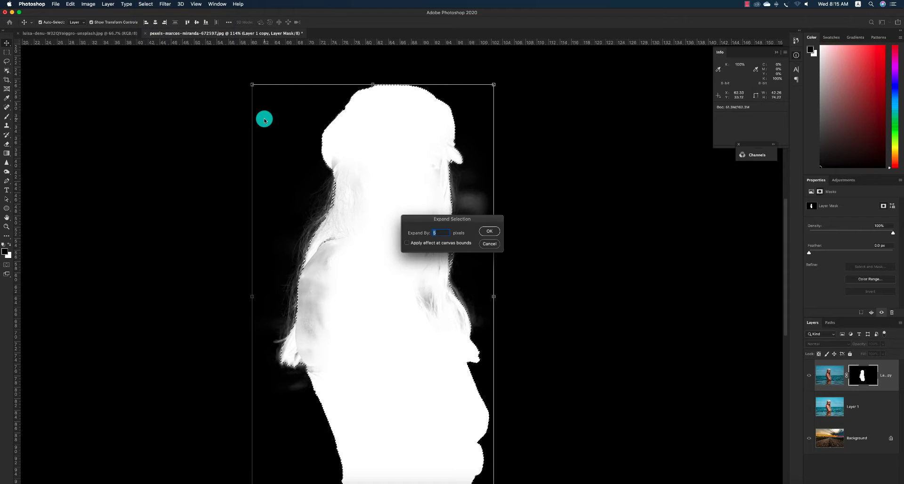
key(Return)
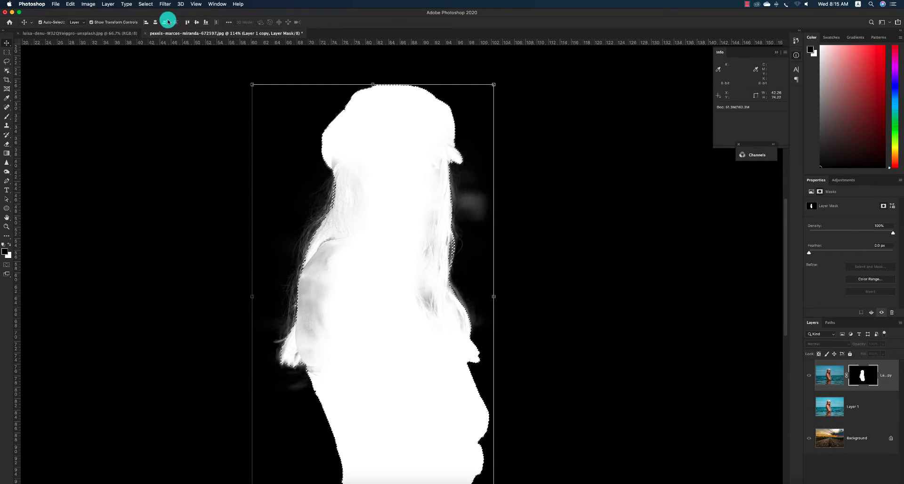
- Contract the girl selection by 5 pixels and invert it
click(146, 4)
mouse_move(222, 106)
click(262, 124)
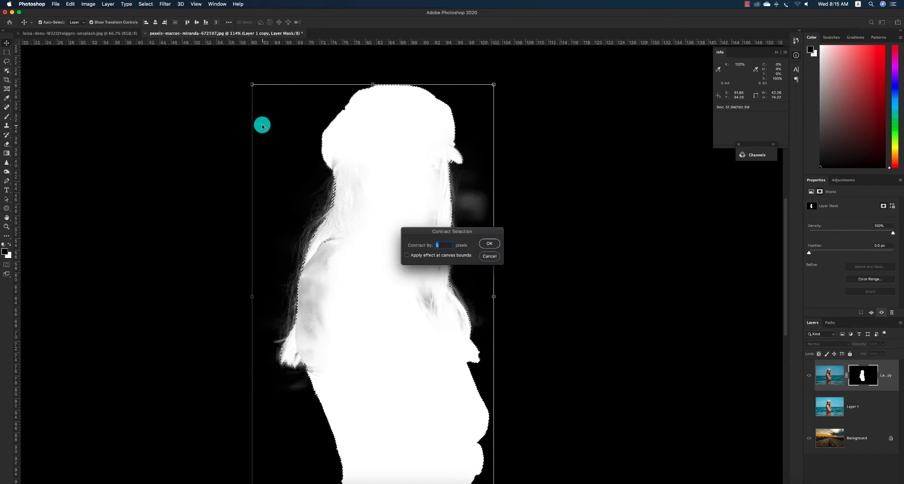
key(Return)
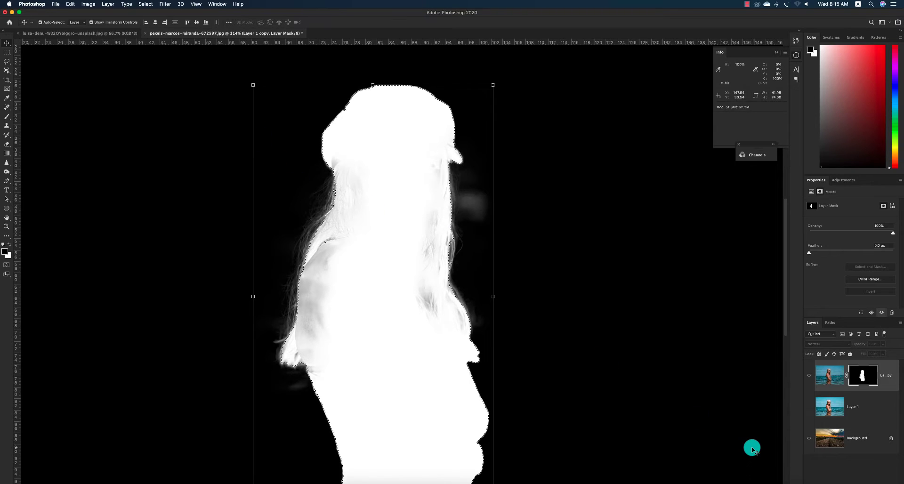
key(shift+super+i)
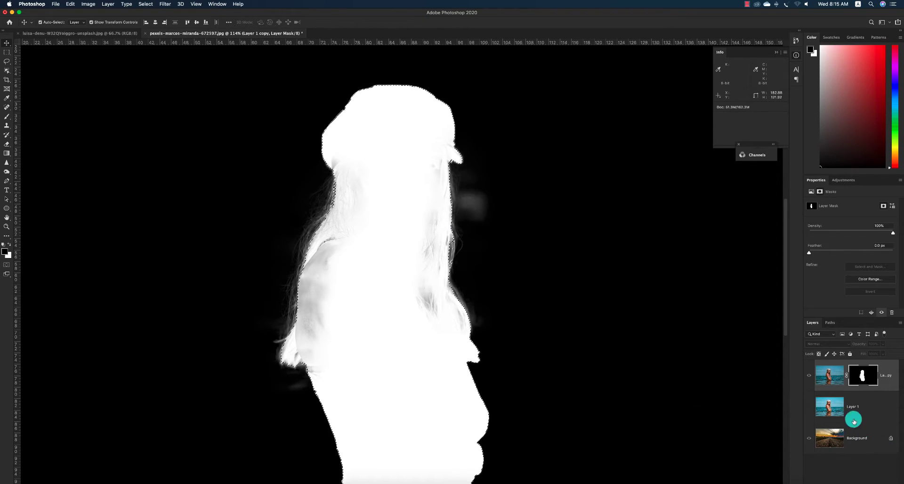
- Try deleting the Layer 1 copy's image pixels outside the girl, and undo the deletion
click(831, 377)
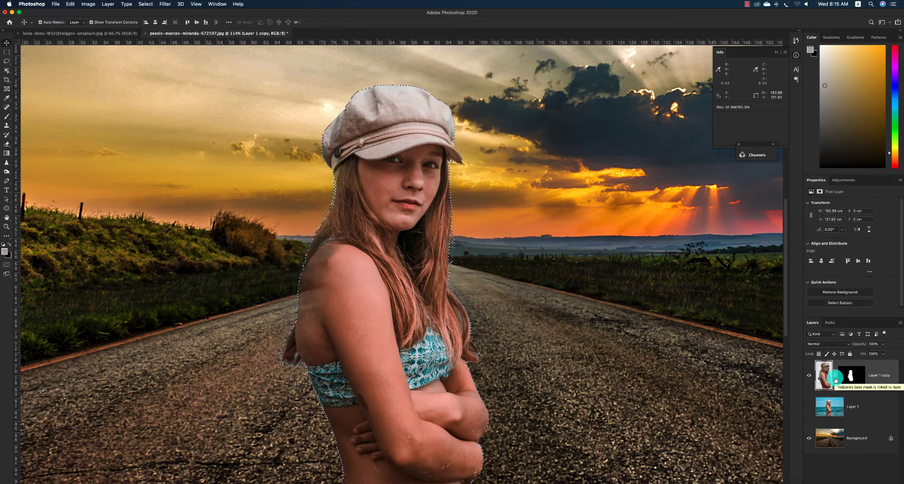
key(super+z)
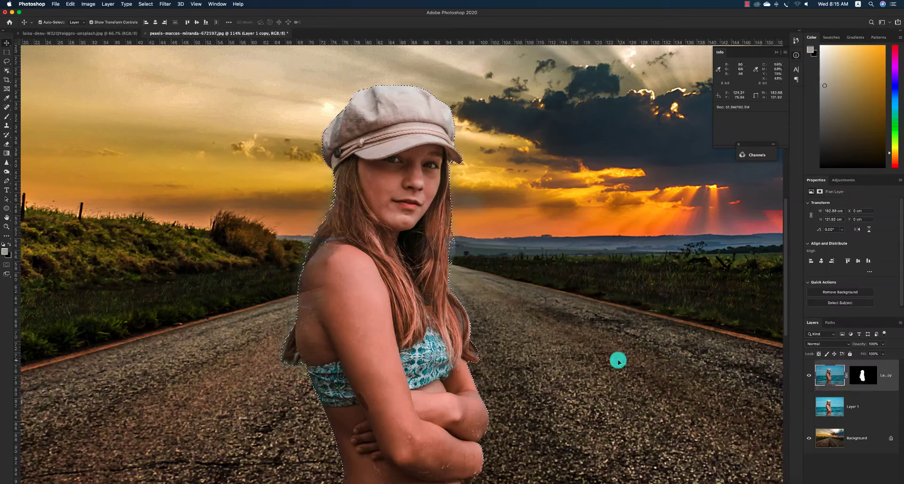
key(super+minus)
key(super+minus)
key(super+minus)
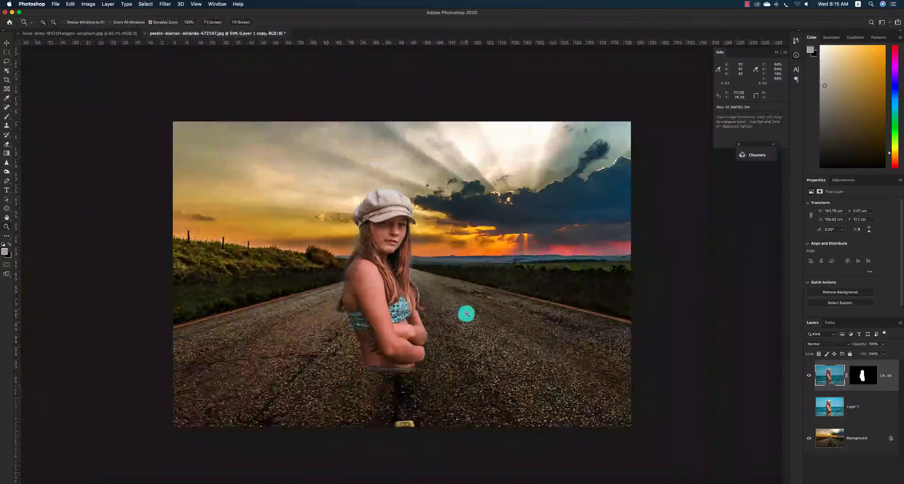
- Clear the selection, show the original sea photo layer (Layer 1) and set its opacity to 100%
key(super+d)
click(809, 406)
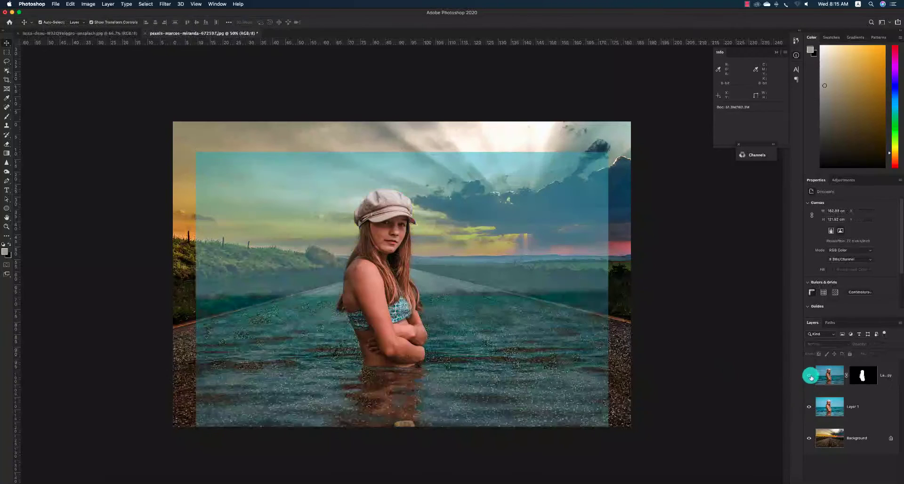
click(833, 413)
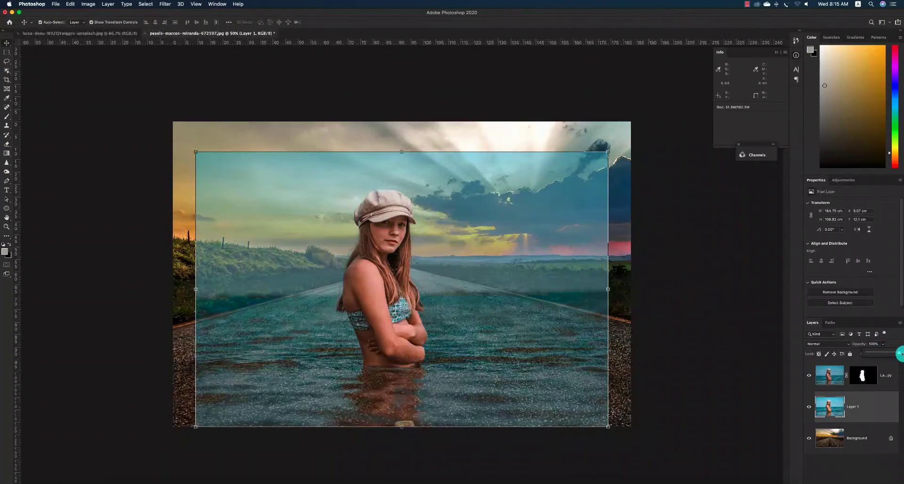
drag(900, 353, 801, 381)
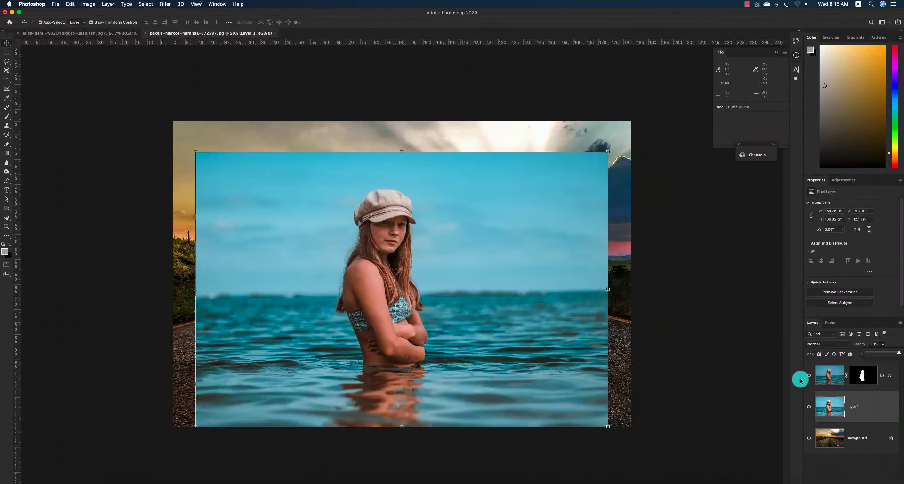
- Add a colorized Hue/Saturation adjustment above Layer 1 with hue 42, saturation 26 and lightness +4
click(841, 180)
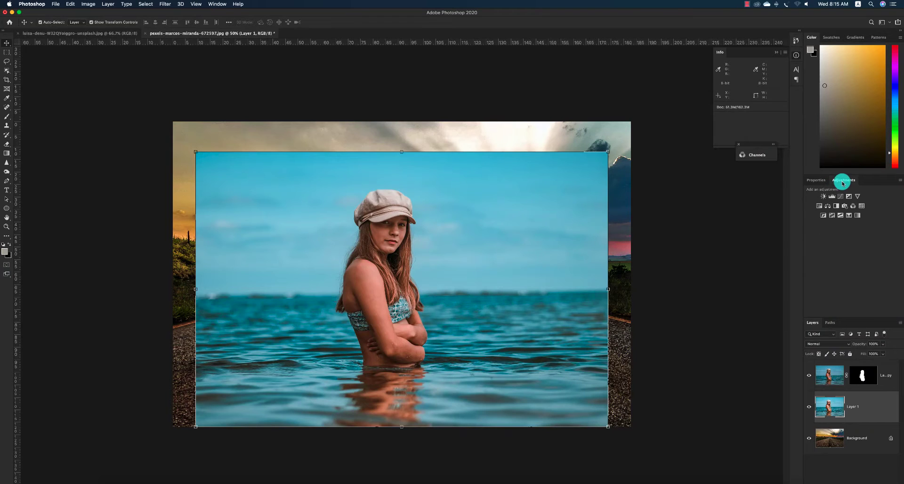
click(819, 206)
click(851, 269)
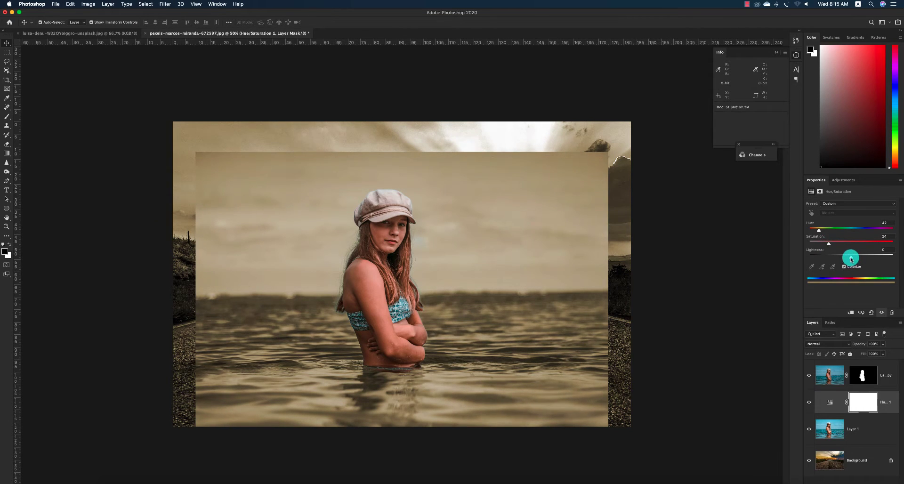
drag(849, 257, 852, 257)
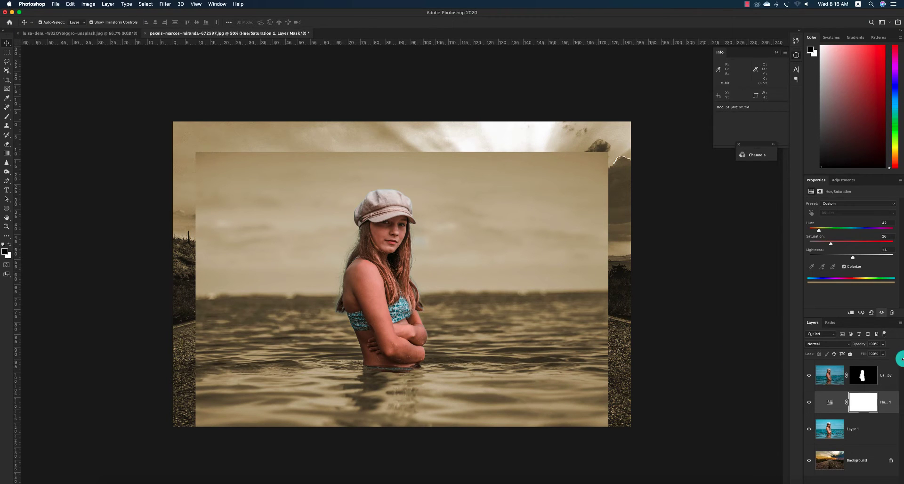
- Add a layer mask to Layer 1, test black brush strokes on its sky and soften the brush to minimum hardness
click(829, 428)
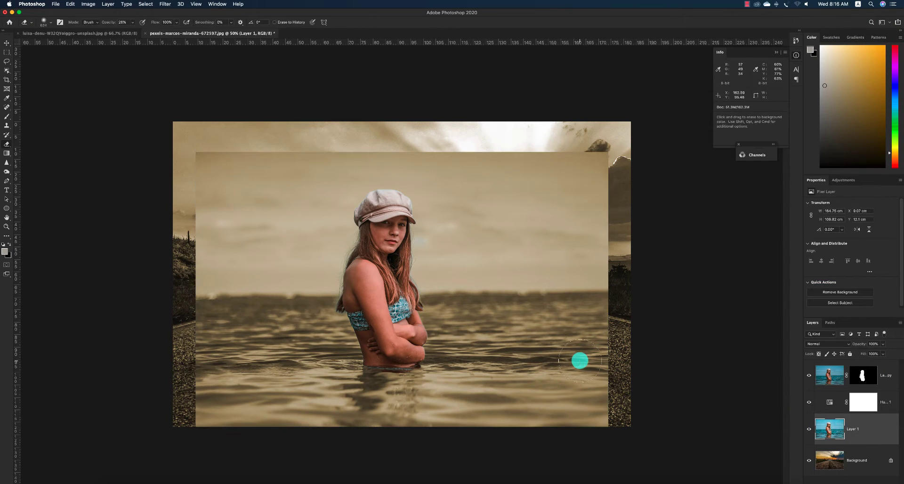
key(b)
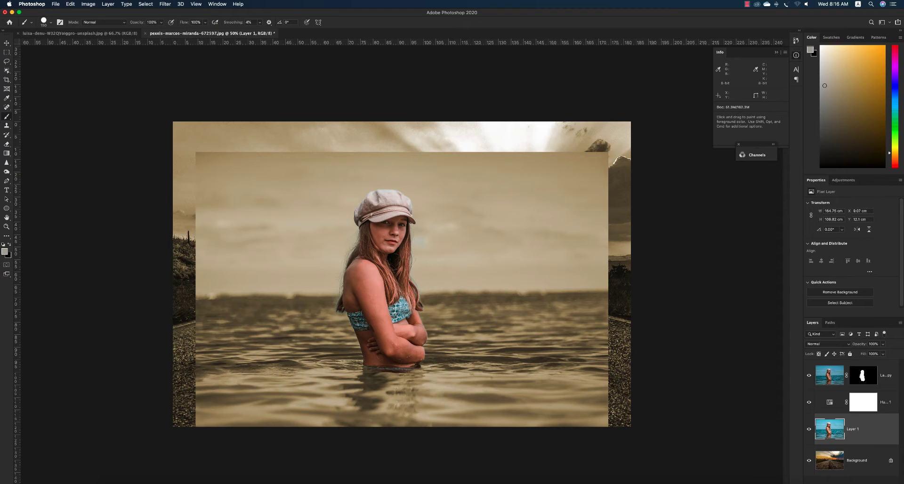
click(842, 483)
drag(449, 227, 482, 232)
right_click(490, 232)
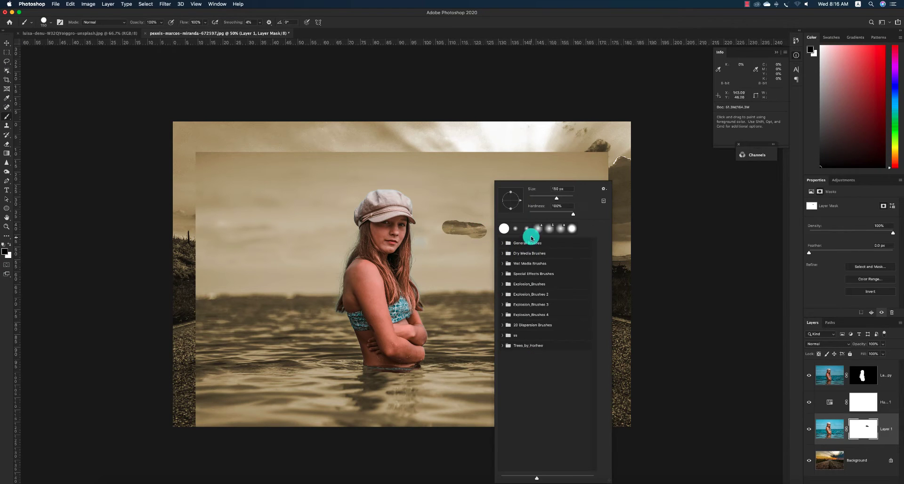
drag(572, 215, 498, 216)
click(692, 230)
click(548, 220)
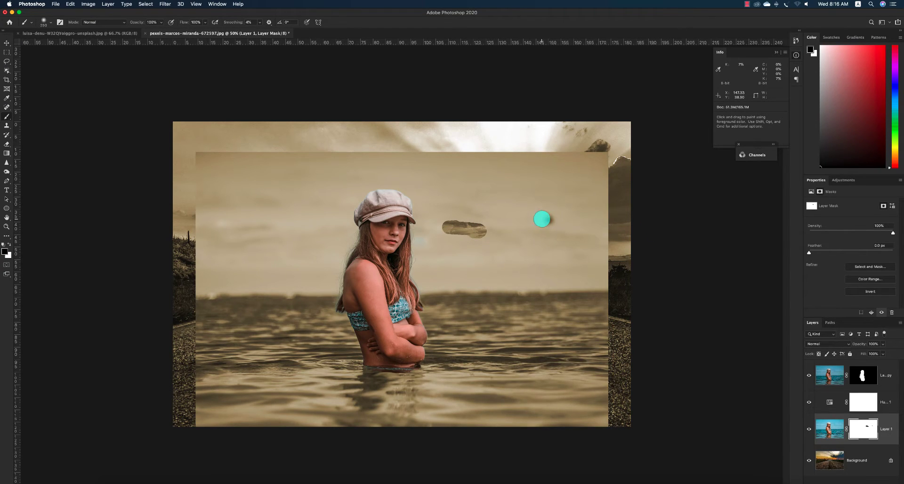
- Enlarge the soft brush and mask out the upper part of Layer 1's sky above the girl
key(bracketright)
key(bracketright)
key(bracketright)
key(bracketright)
key(bracketright)
key(bracketright)
key(bracketright)
mouse_move(579, 185)
mouse_down()
mouse_move(540, 165)
mouse_move(332, 183)
mouse_move(232, 179)
mouse_up()
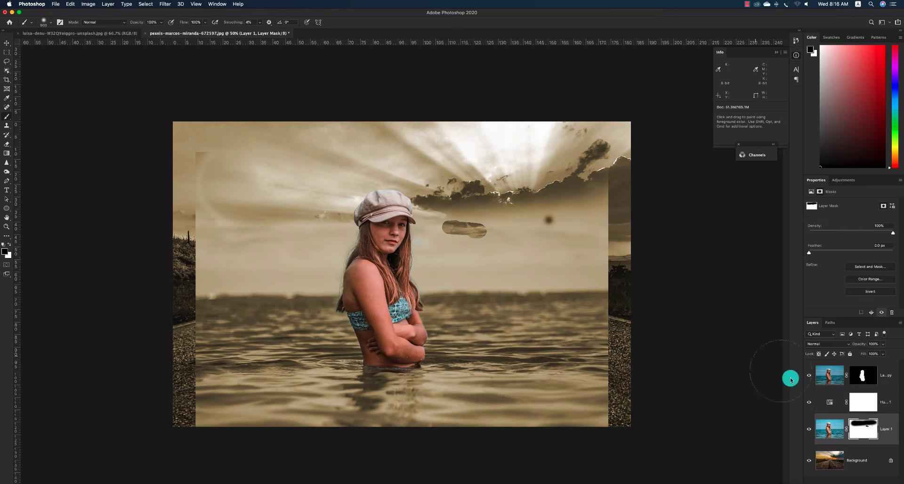
- Clip the Hue/Saturation adjustment to Layer 1 and continue masking its sky down towards the horizon
alt+click(830, 410)
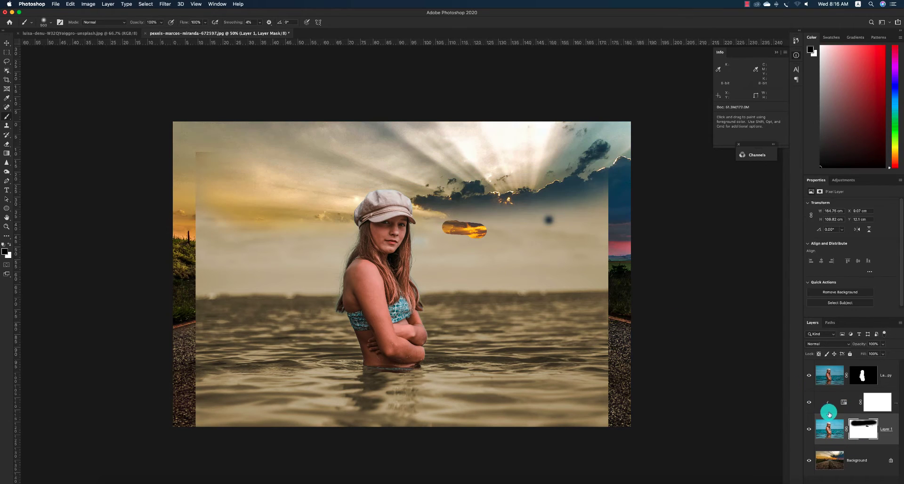
mouse_move(545, 236)
mouse_down()
mouse_move(577, 195)
mouse_move(309, 214)
mouse_move(246, 203)
mouse_move(214, 166)
mouse_move(347, 208)
mouse_up()
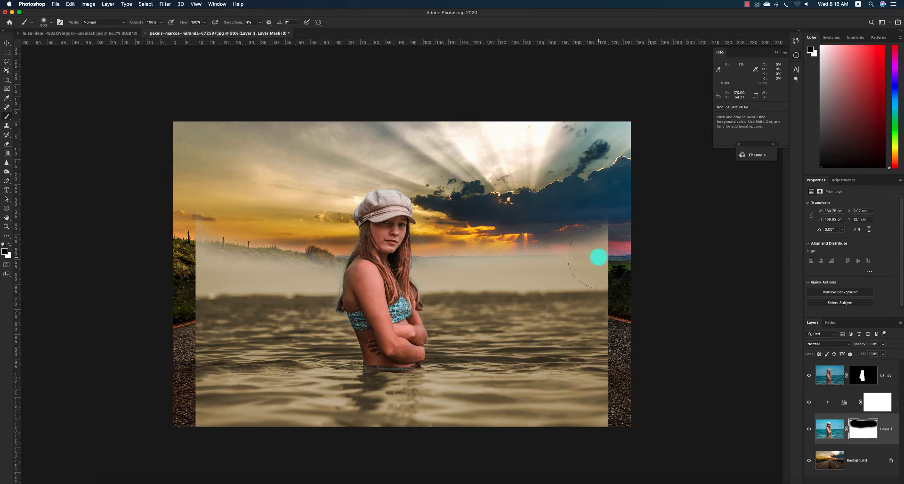
mouse_move(623, 226)
mouse_down()
mouse_move(546, 222)
mouse_move(476, 232)
mouse_move(664, 246)
mouse_move(623, 248)
mouse_move(660, 258)
mouse_up()
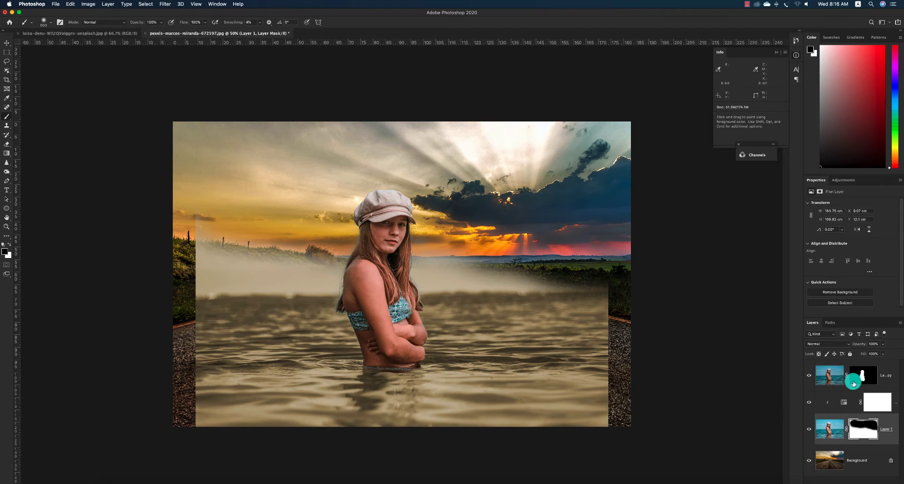
- Lower Layer 1's opacity to 71%, trace a Pen path along the road edges and around the sky, and convert it to a selection
drag(873, 353, 878, 352)
key(p)
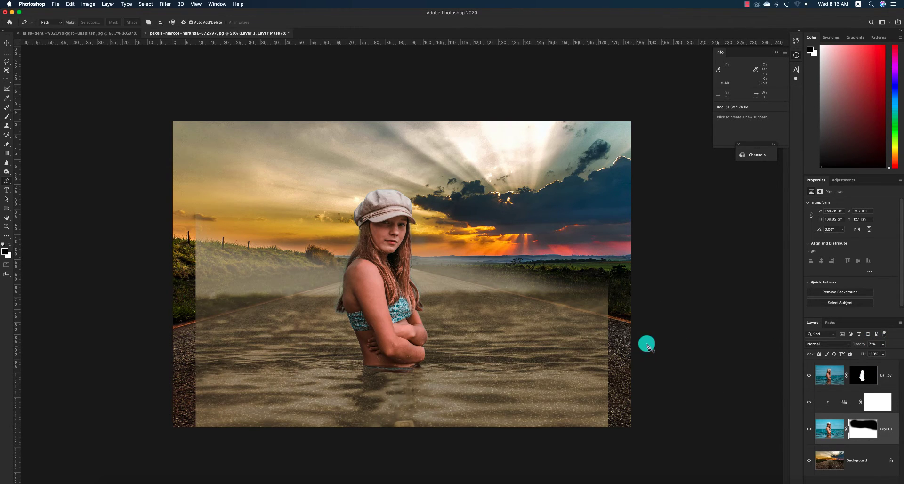
click(608, 317)
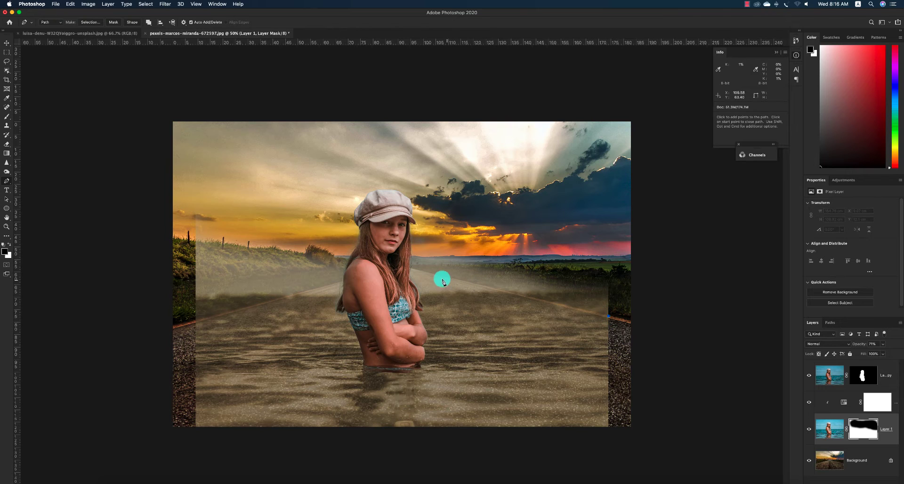
click(411, 269)
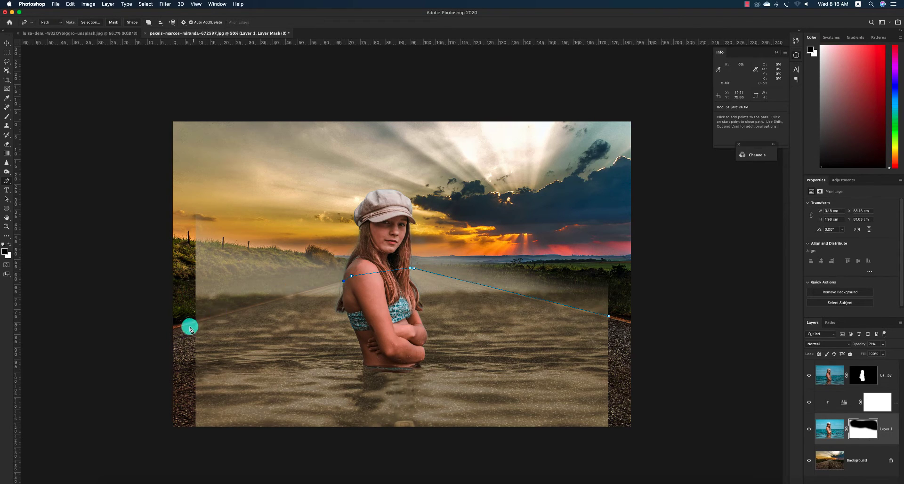
click(133, 306)
click(113, 185)
click(137, 153)
click(565, 144)
click(612, 157)
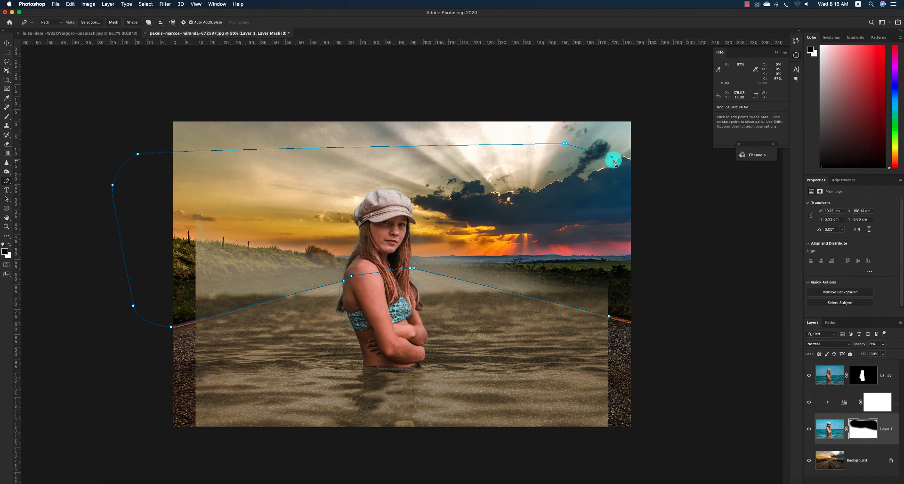
key(super+Return)
- Feather the selection above the road by 2 pixels
click(146, 4)
mouse_move(216, 106)
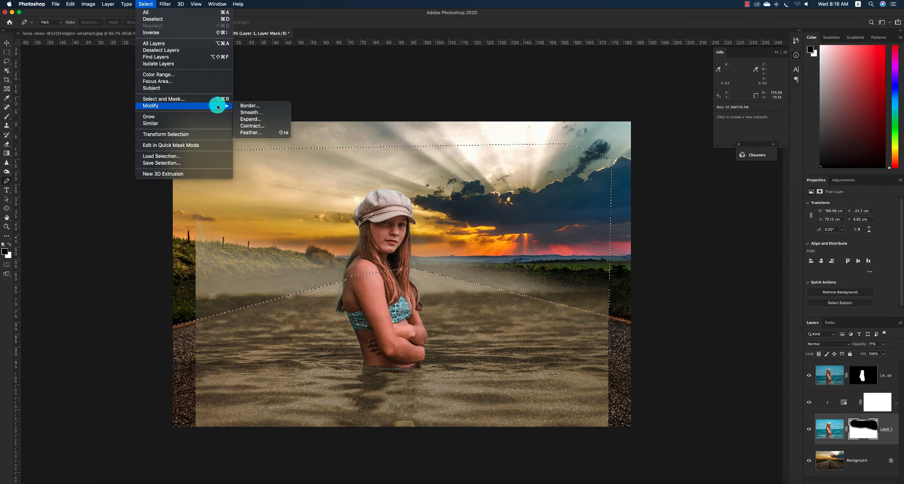
click(262, 132)
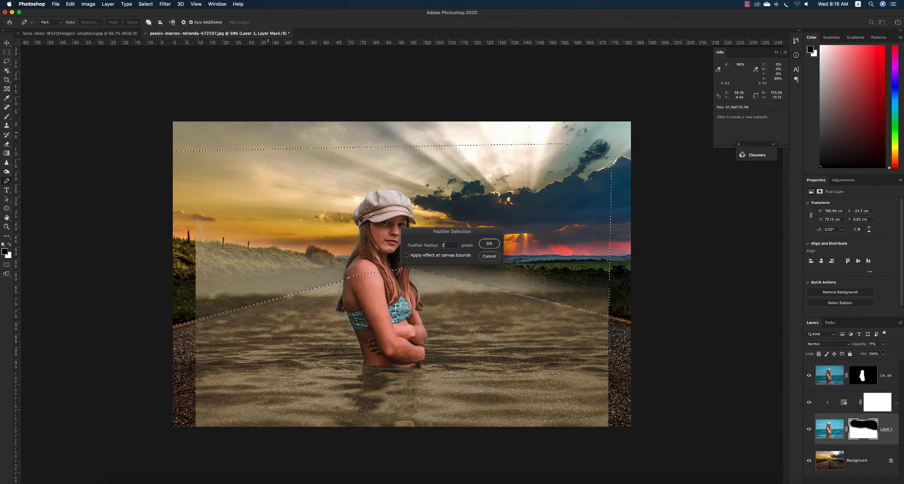
key(Return)
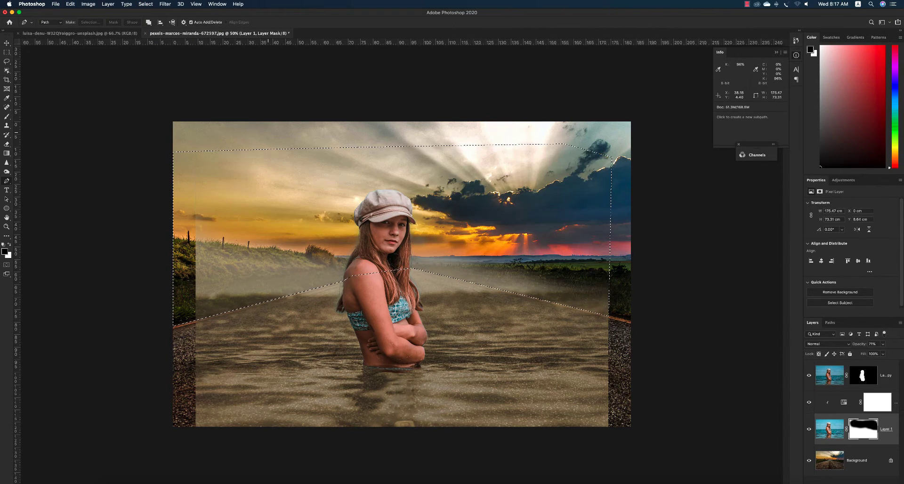
click(278, 132)
- Paint Layer 1's mask black inside the selection to hide the water beyond the road, deselect, and restore the layer's opacity to 100%
key(b)
mouse_move(303, 198)
mouse_down()
mouse_move(152, 280)
mouse_move(174, 278)
mouse_up()
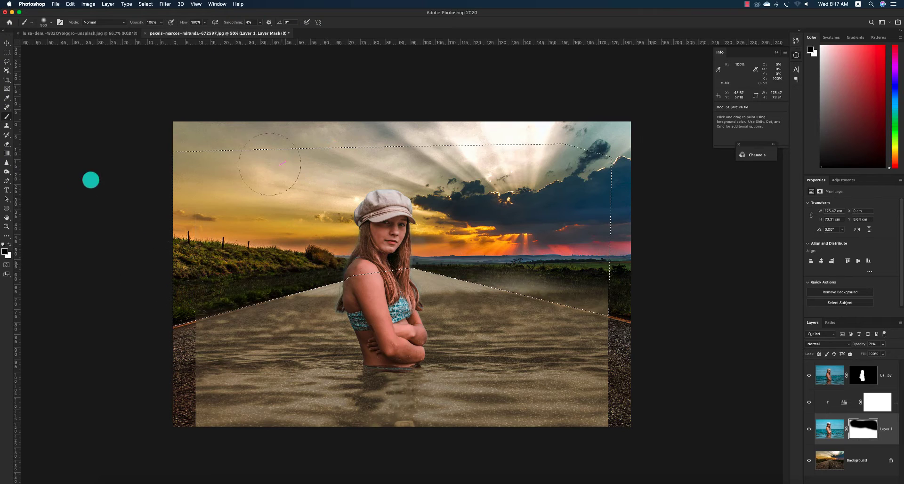
mouse_move(646, 216)
mouse_down()
mouse_move(622, 275)
mouse_move(518, 313)
mouse_up()
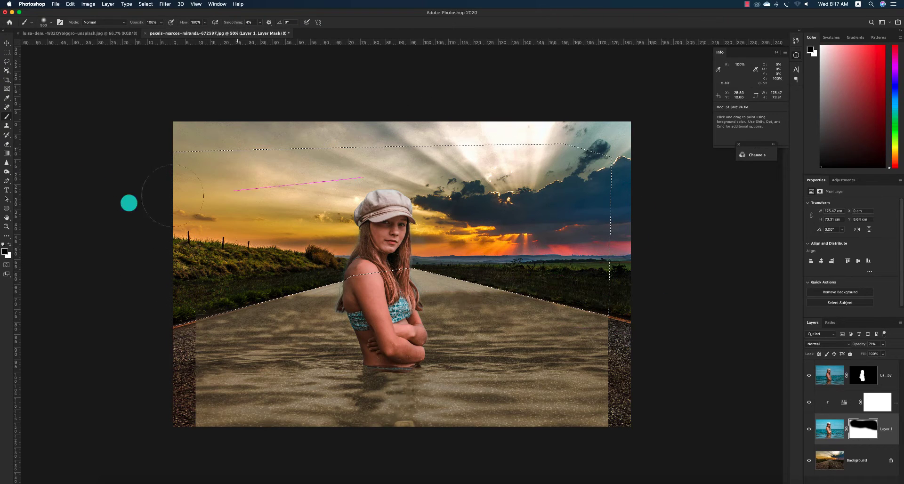
key(v)
key(ctrl+d)
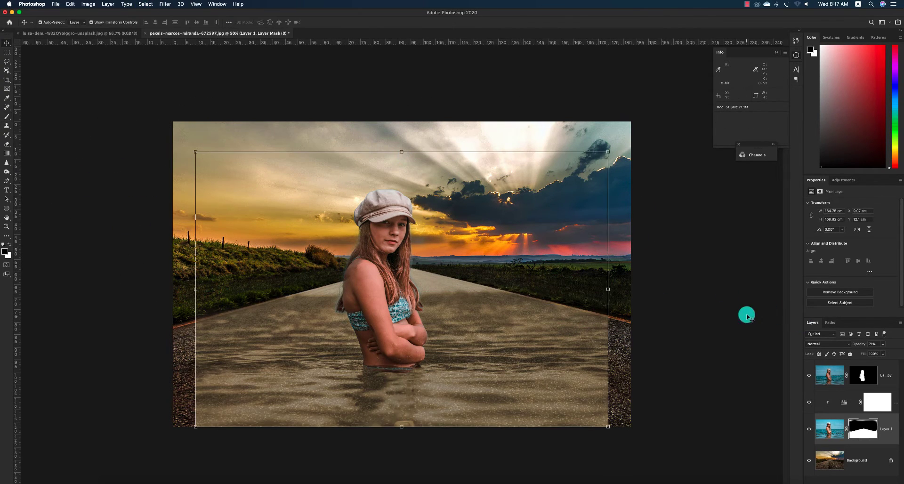
drag(883, 354, 894, 354)
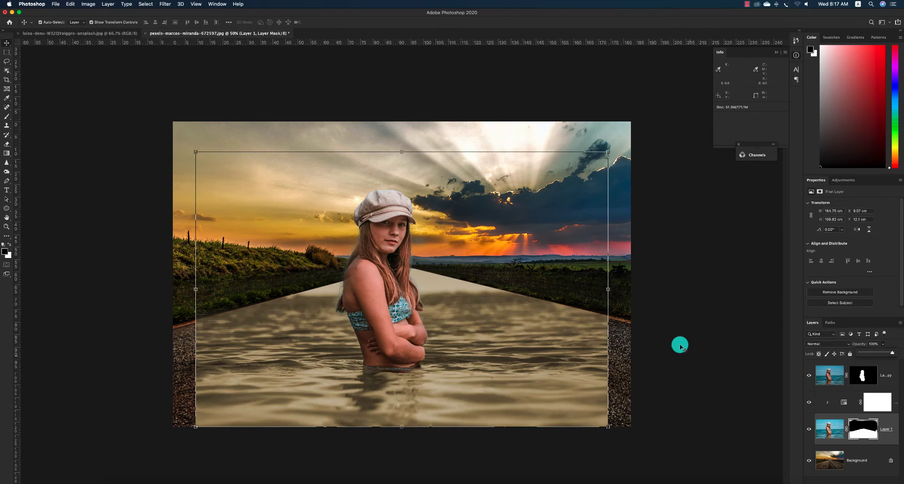
- Target Layer 1's image and brush black at 50% opacity over the uncovered strip along the road's right side
key(super+2)
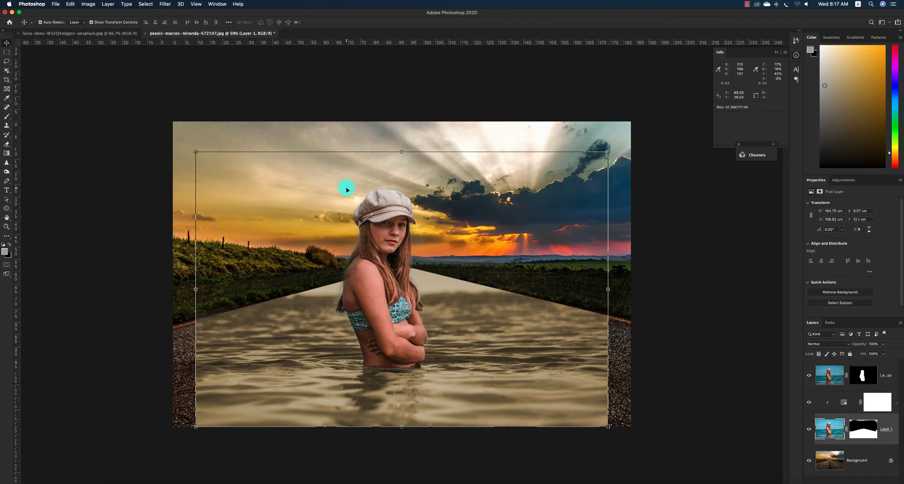
key(b)
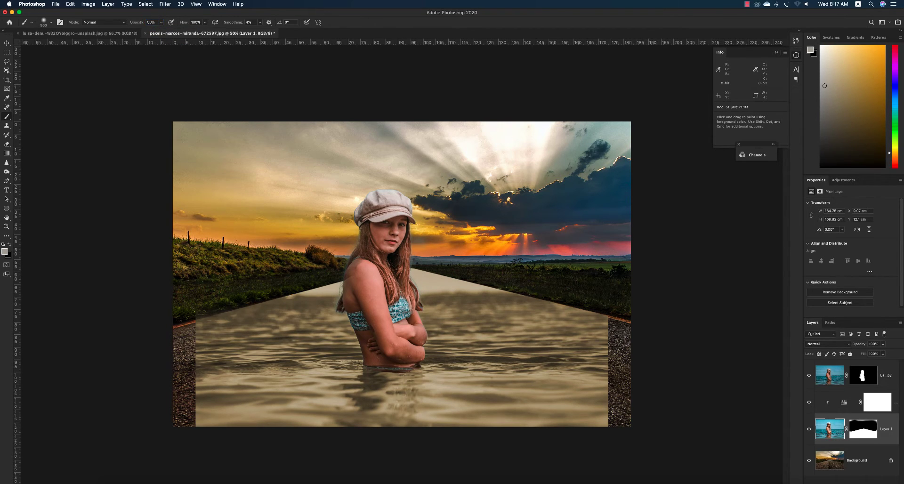
drag(558, 278, 540, 282)
key(d)
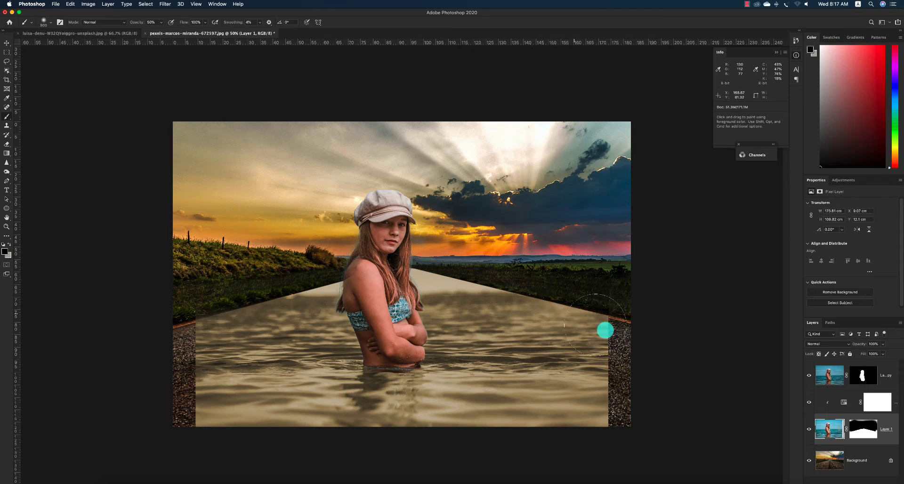
drag(591, 322, 563, 325)
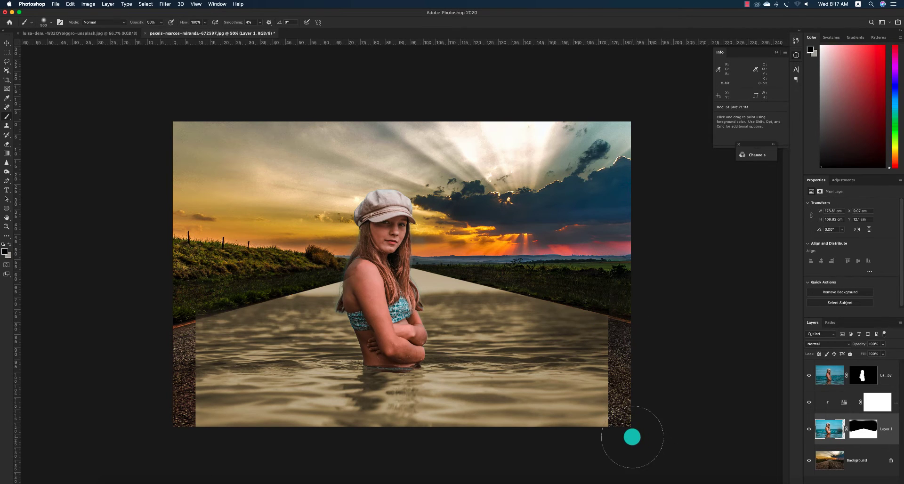
mouse_move(630, 410)
mouse_down()
mouse_move(629, 434)
mouse_move(613, 408)
mouse_up()
key(v)
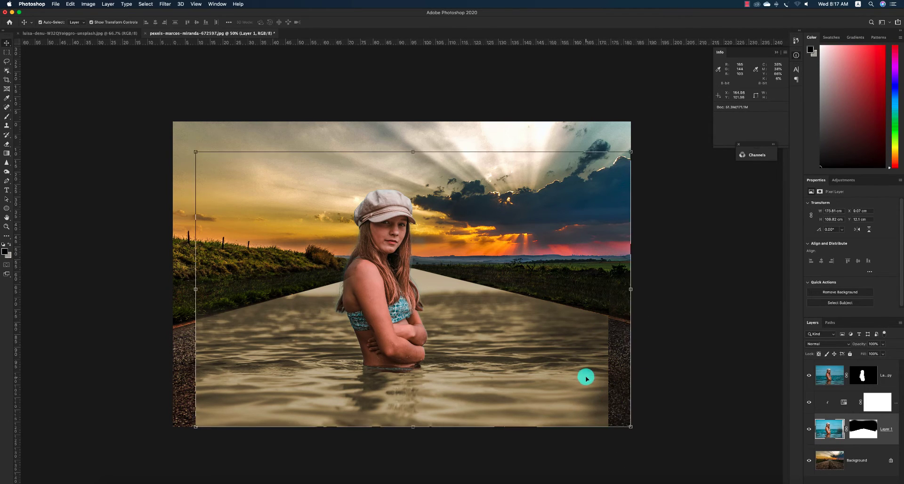
- Trace a Pen path around the road's lower right corner and convert it to a selection
key(p)
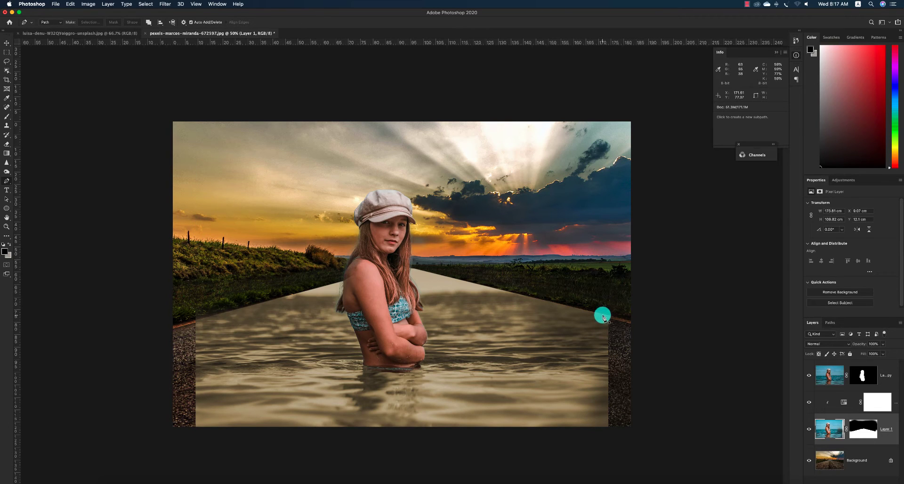
click(603, 315)
click(647, 325)
click(627, 434)
drag(554, 448, 513, 432)
click(542, 356)
key(super+Return)
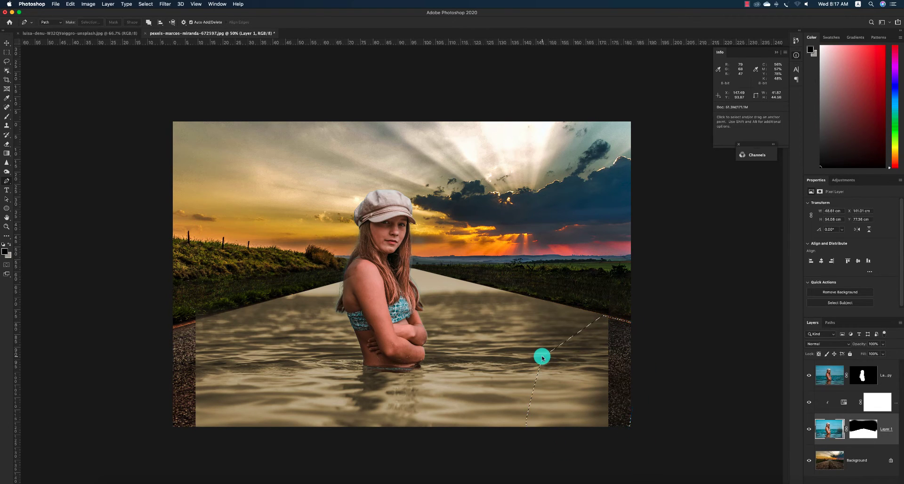
- Enlarge the Clone Stamp and clone water over the bare road inside the lower right selection, and deselect
key(s)
key(bracketright)
key(bracketright)
key(bracketright)
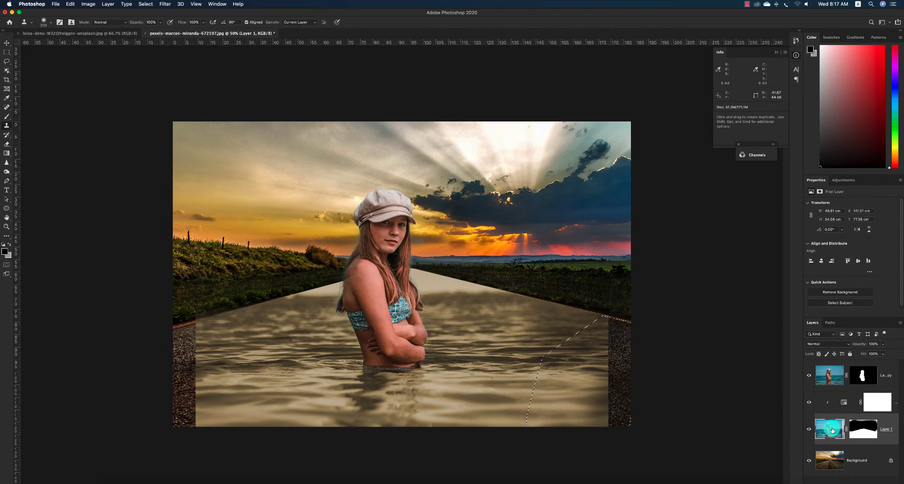
click(809, 434)
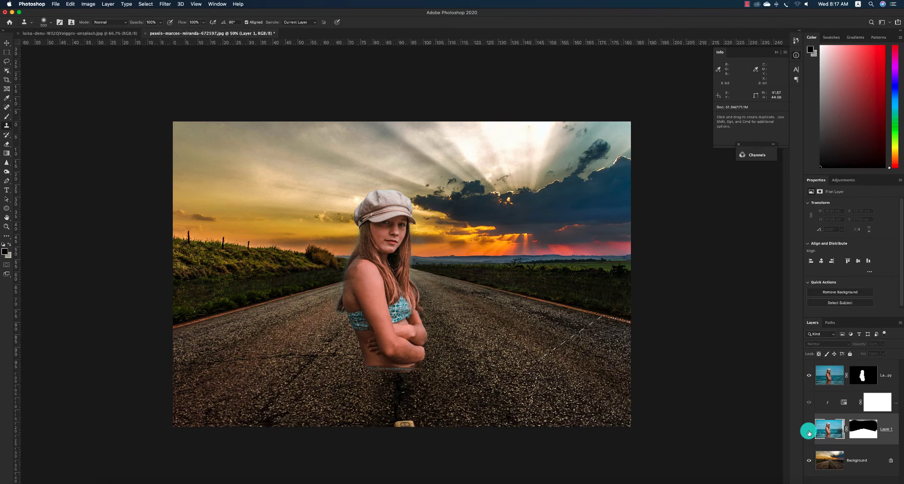
click(809, 430)
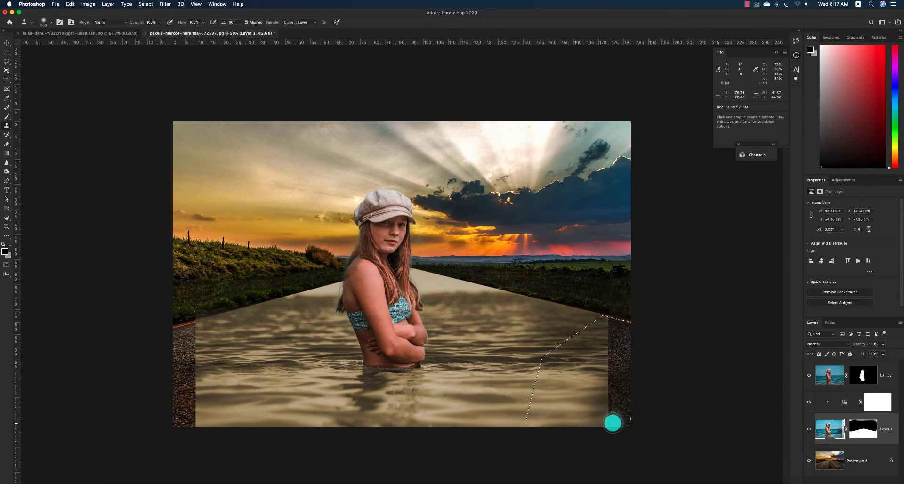
mouse_move(624, 421)
mouse_down()
mouse_move(624, 365)
mouse_move(605, 389)
mouse_move(614, 385)
mouse_move(608, 410)
mouse_move(620, 364)
mouse_move(597, 368)
mouse_move(596, 358)
mouse_move(607, 356)
mouse_move(608, 367)
mouse_move(615, 358)
mouse_move(599, 335)
mouse_move(617, 345)
mouse_move(594, 352)
mouse_move(611, 349)
mouse_move(604, 336)
mouse_move(620, 323)
mouse_move(631, 325)
mouse_move(626, 357)
mouse_up()
click(372, 384)
key(super+d)
- Trace a Pen path around the uncovered lower left corner of the road and convert it to a selection
key(p)
click(246, 367)
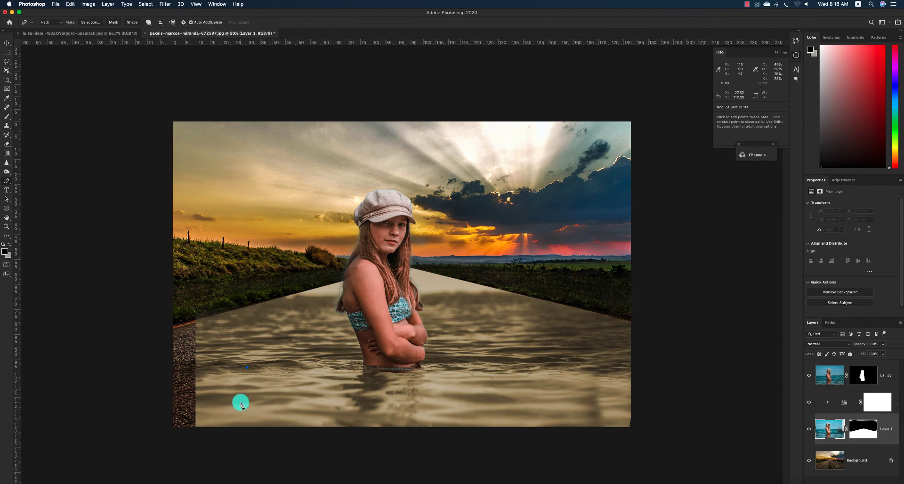
click(221, 427)
click(191, 443)
click(144, 423)
click(167, 326)
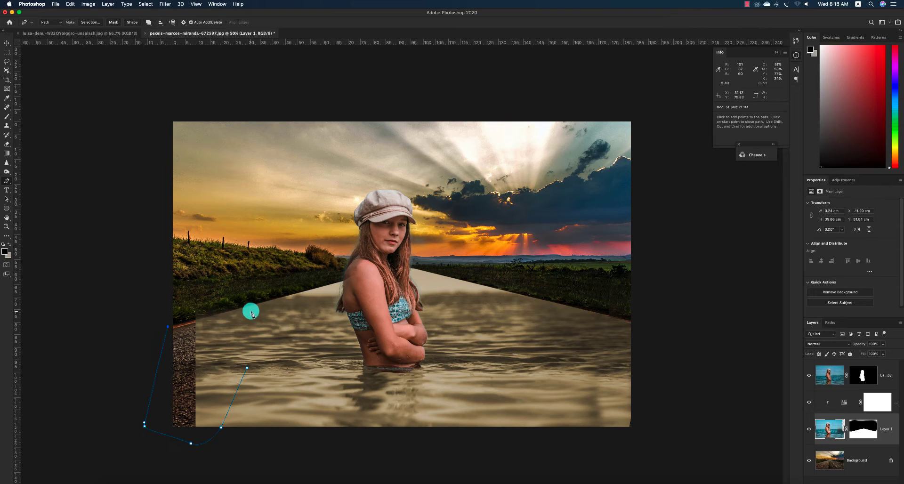
click(255, 307)
click(283, 313)
click(299, 339)
key(super+Return)
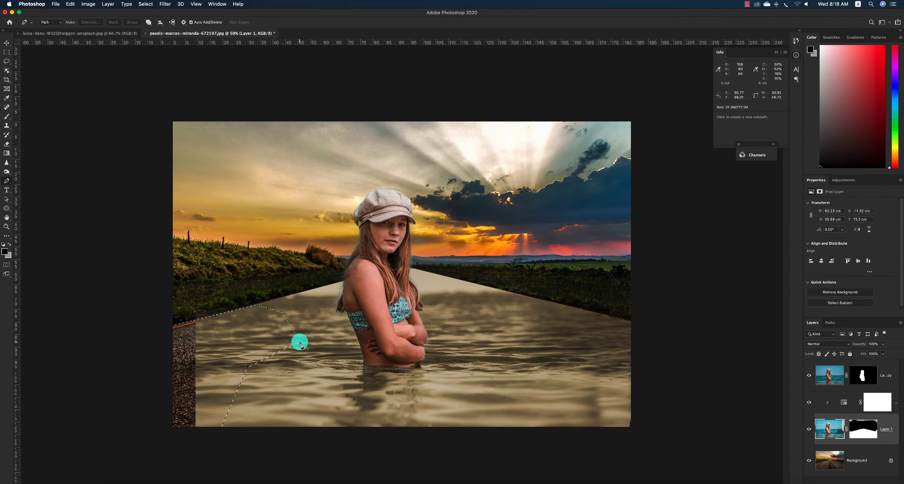
- Clone water over the bare road inside the lower left selection, target Layer 1's mask and deselect
key(s)
alt+click(250, 331)
mouse_move(196, 327)
mouse_down()
mouse_move(187, 344)
mouse_move(198, 353)
mouse_move(184, 363)
mouse_move(200, 382)
mouse_move(185, 394)
mouse_move(245, 408)
mouse_move(184, 426)
mouse_move(198, 427)
mouse_move(212, 409)
mouse_move(165, 424)
mouse_move(178, 422)
mouse_move(179, 408)
mouse_move(187, 419)
mouse_move(174, 384)
mouse_up()
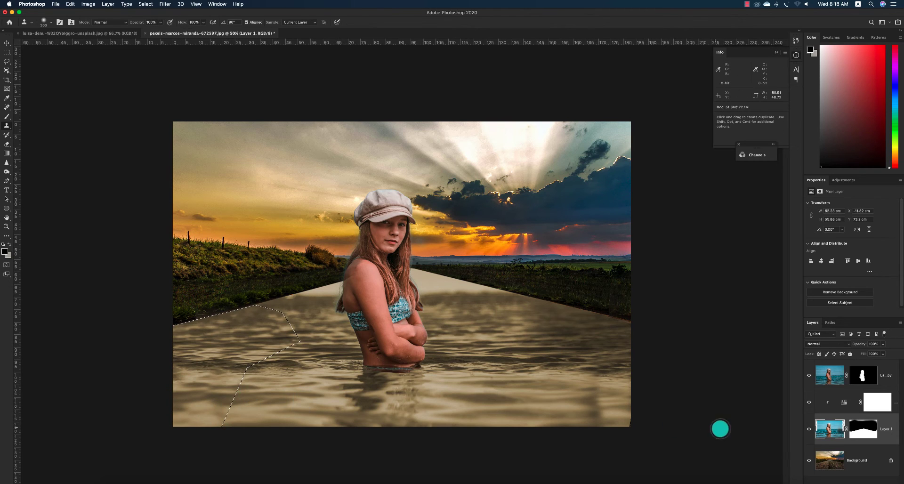
click(848, 436)
key(b)
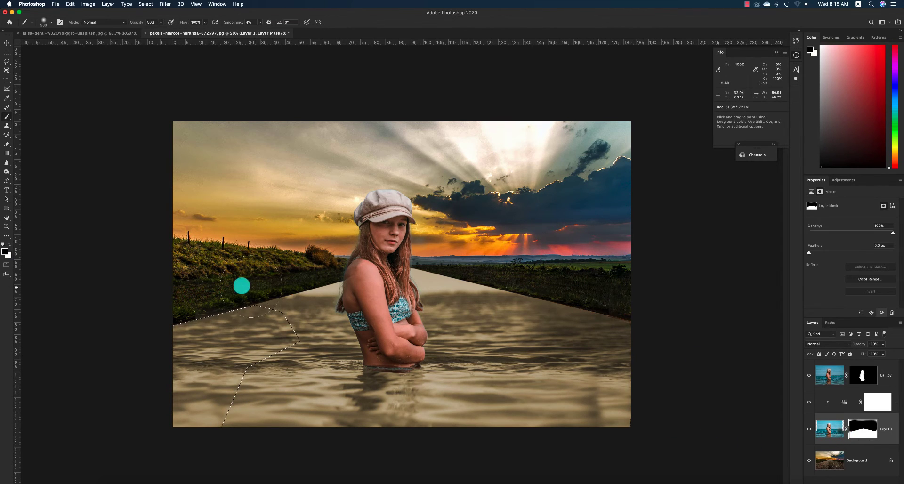
key(super+shift+i)
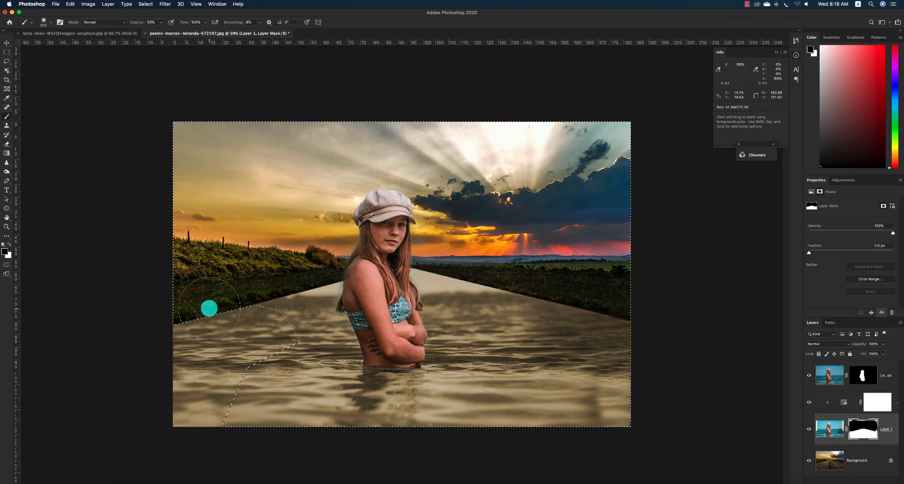
key(super+d)
- Set the Brush to 17% opacity and 66% flow for painting on Layer 1's mask
key(v)
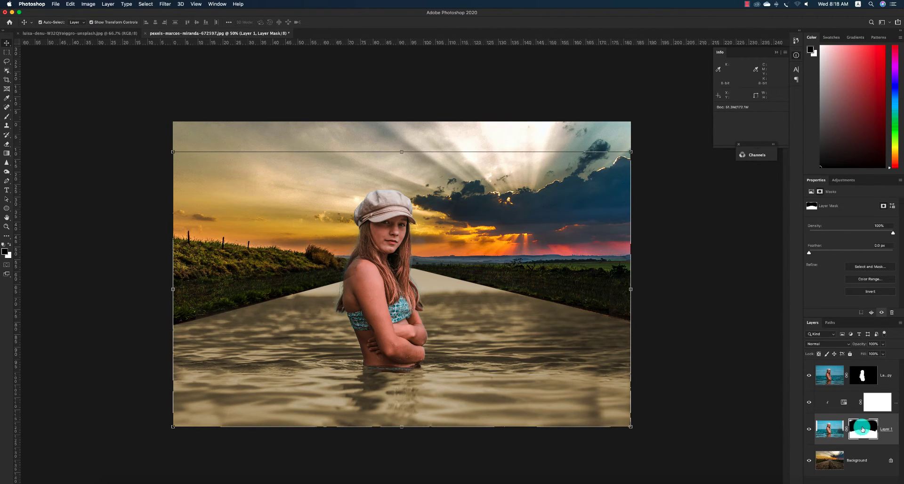
key(b)
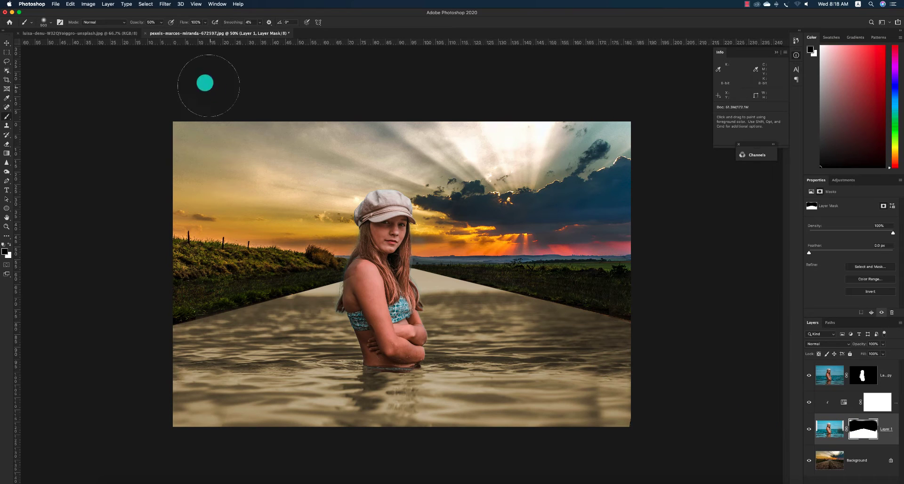
click(161, 24)
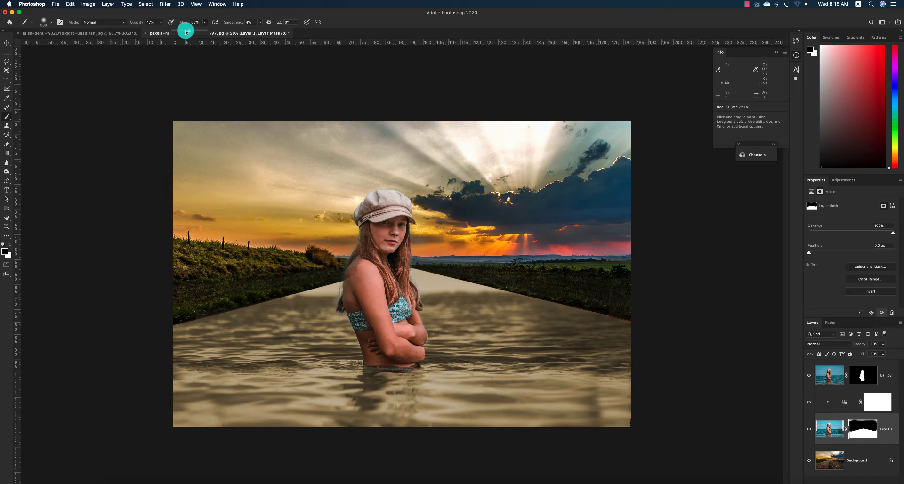
drag(186, 32, 182, 31)
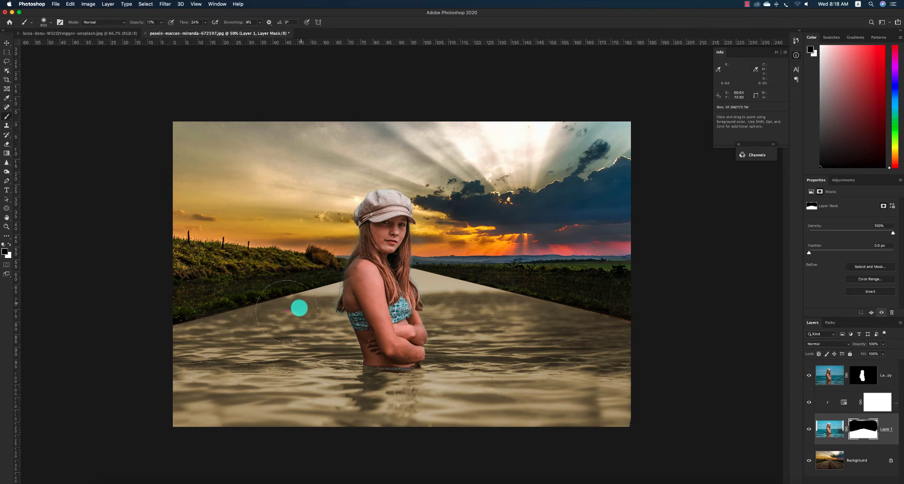
click(205, 22)
click(218, 30)
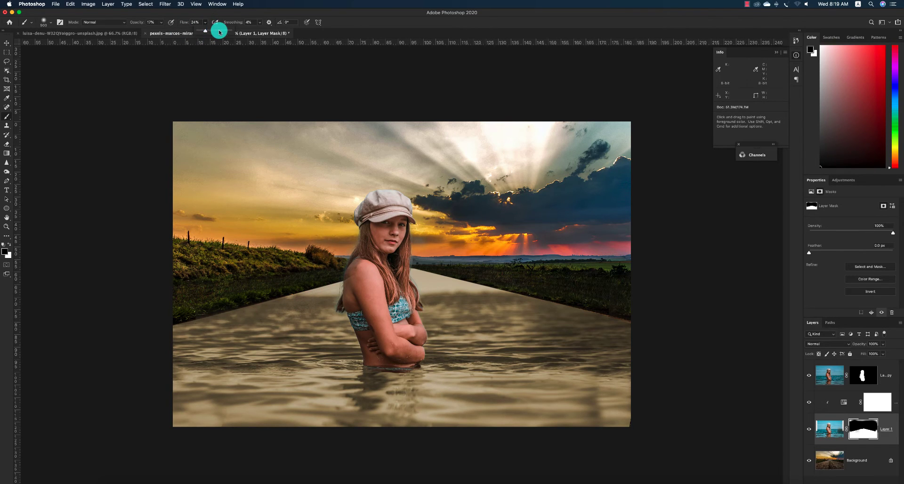
- Try painting black at 62% brush opacity on the mask near the road's left edge, and undo the stroke
click(162, 23)
click(175, 31)
drag(292, 322, 260, 318)
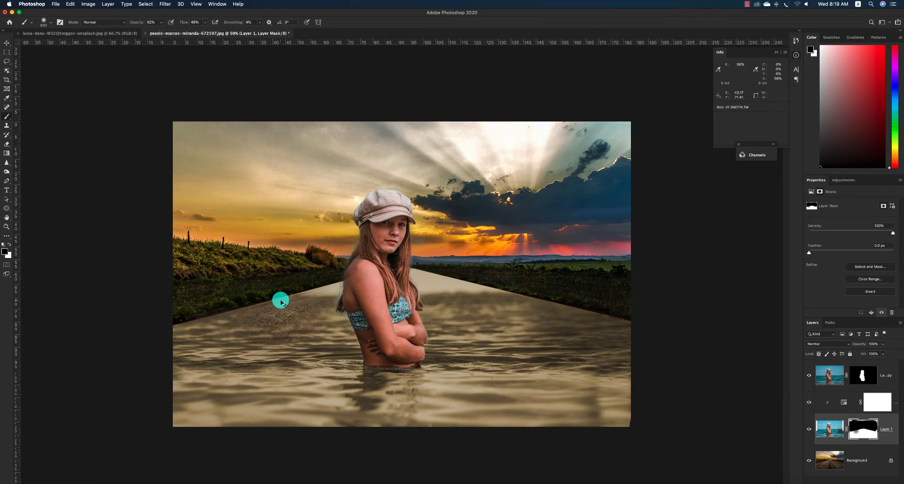
key(super+z)
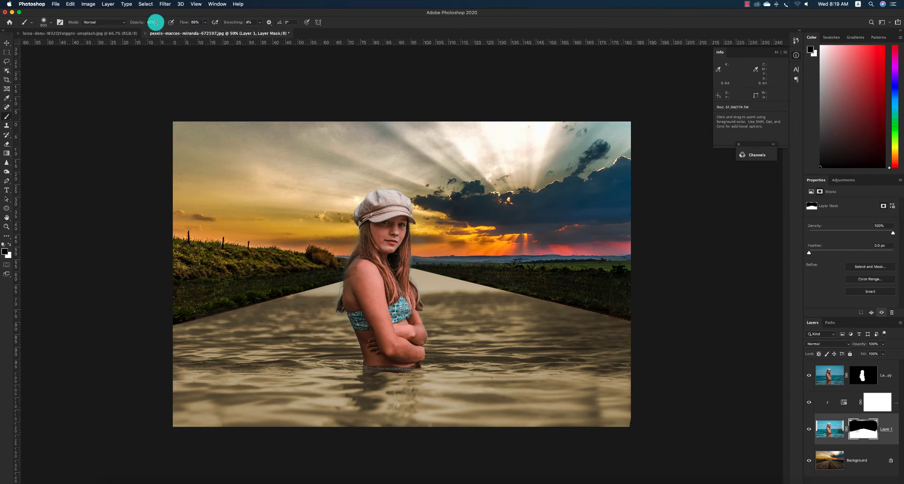
- Lower the brush opacity and paint black on Layer 1's mask along the road's left and right edges to blend the water into the asphalt
drag(156, 22, 125, 24)
mouse_move(312, 263)
mouse_down()
mouse_move(313, 286)
mouse_move(322, 284)
mouse_move(279, 302)
mouse_move(228, 320)
mouse_move(137, 331)
mouse_up()
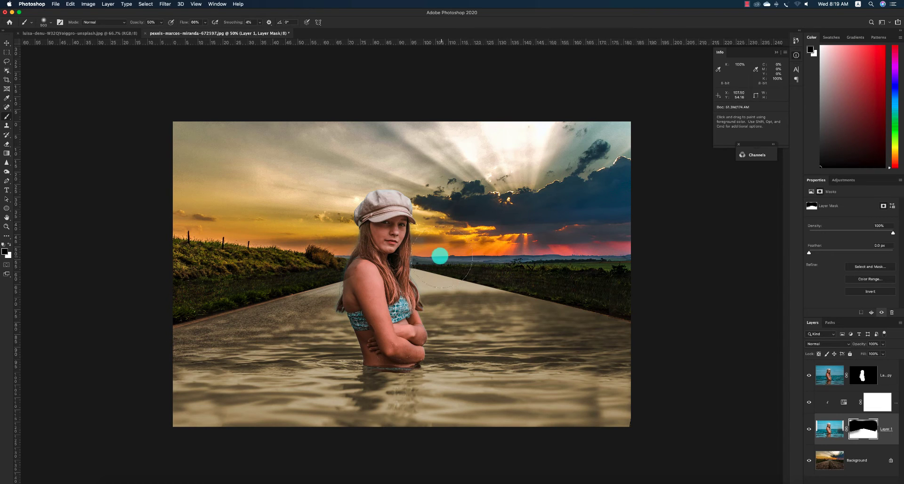
drag(440, 256, 724, 343)
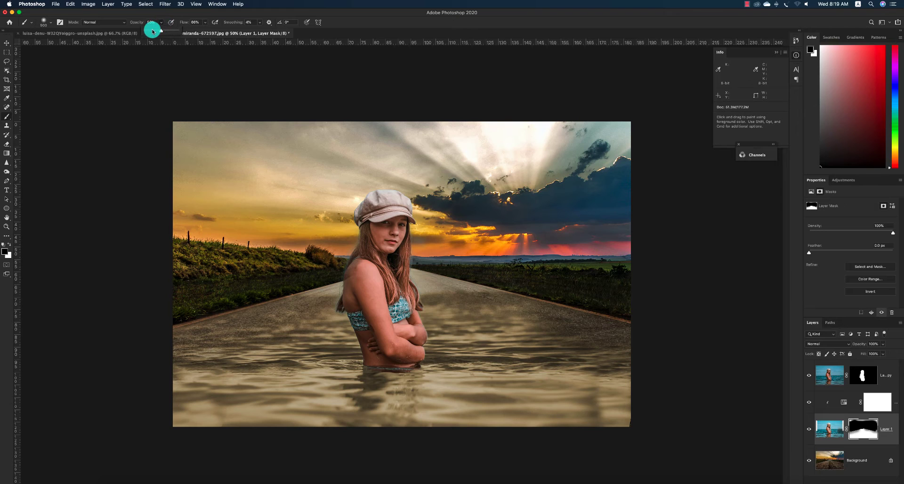
- Enlarge the brush and paint black at 18% opacity on the mask to let the asphalt show through the water around the girl
click(488, 300)
key(bracketright)
key(bracketright)
key(bracketright)
key(bracketright)
key(bracketright)
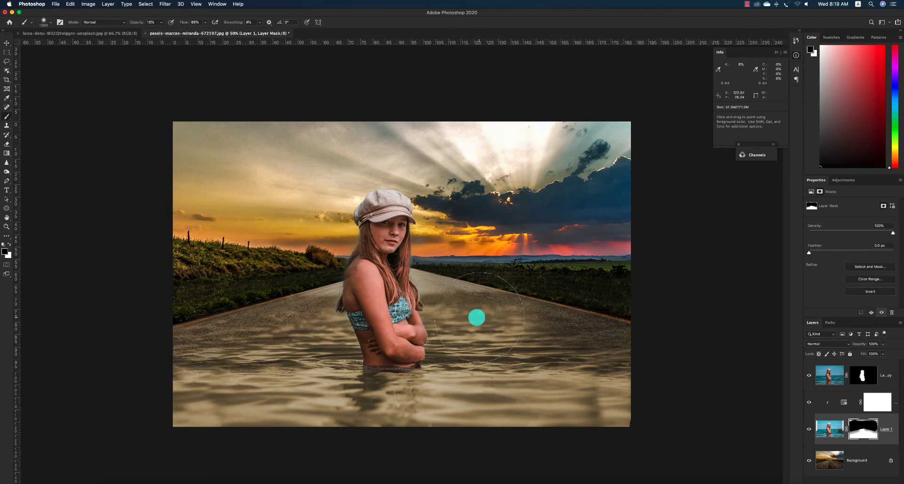
mouse_move(452, 309)
mouse_down()
mouse_move(638, 412)
mouse_move(398, 375)
mouse_move(195, 373)
mouse_up()
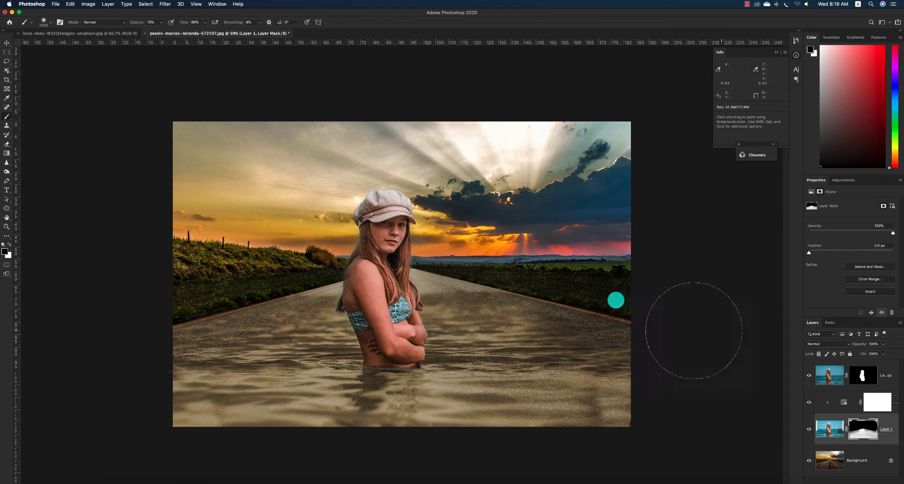
key(v)
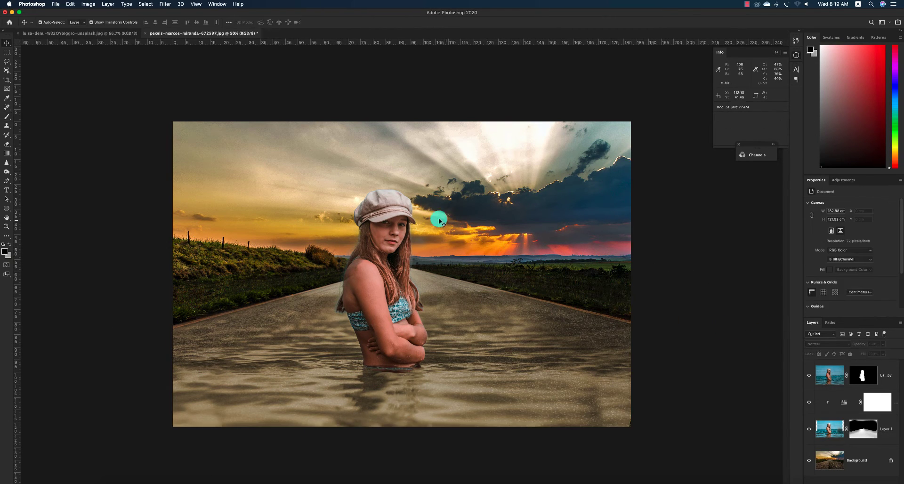
drag(383, 213, 428, 230)
key(super+z)
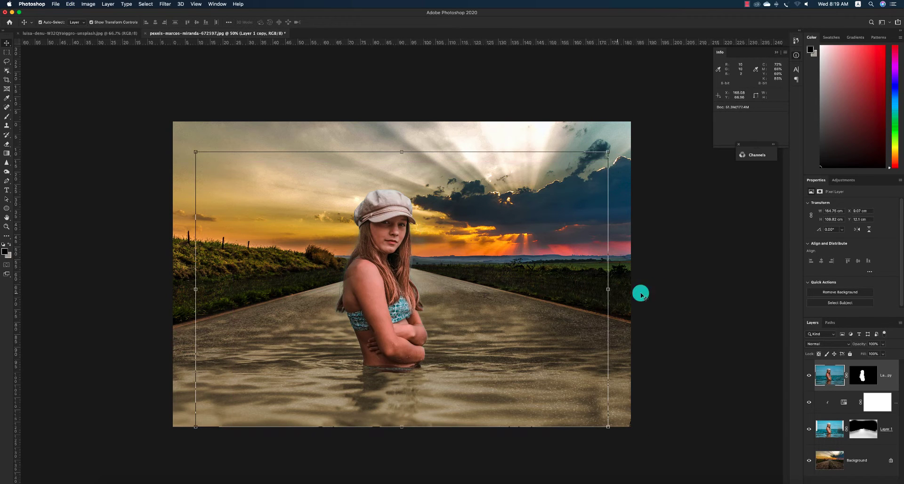
click(691, 303)
- Compare the composite with the girl's layer hidden and shown, and examine the cut-out edges around her hat and hair up close
key(super+minus)
key(super+minus)
key(super+space)
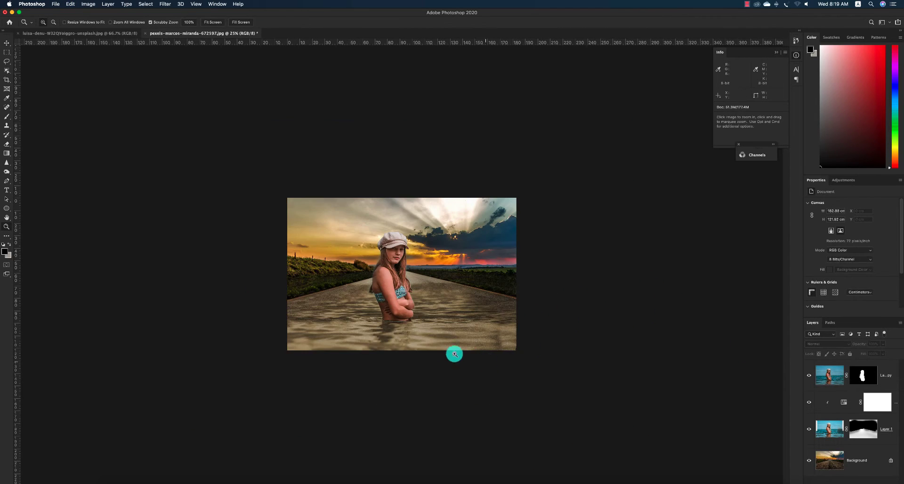
drag(410, 325, 437, 350)
click(381, 267)
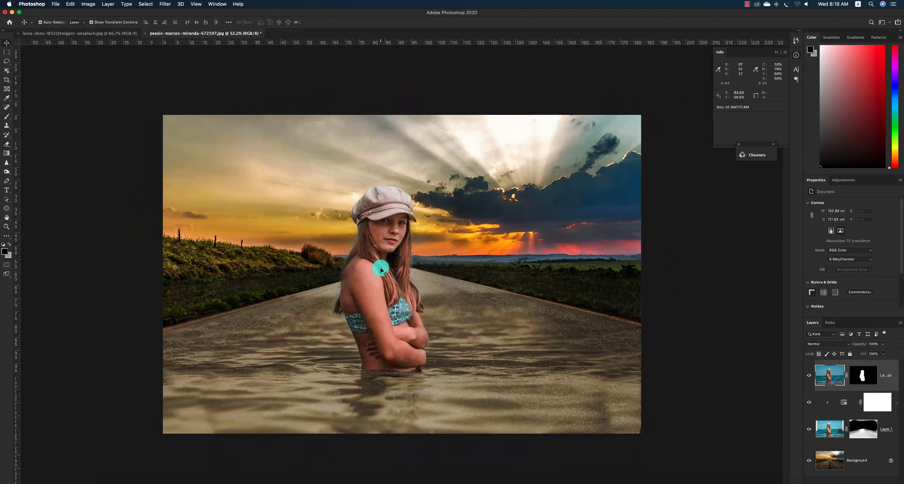
click(862, 380)
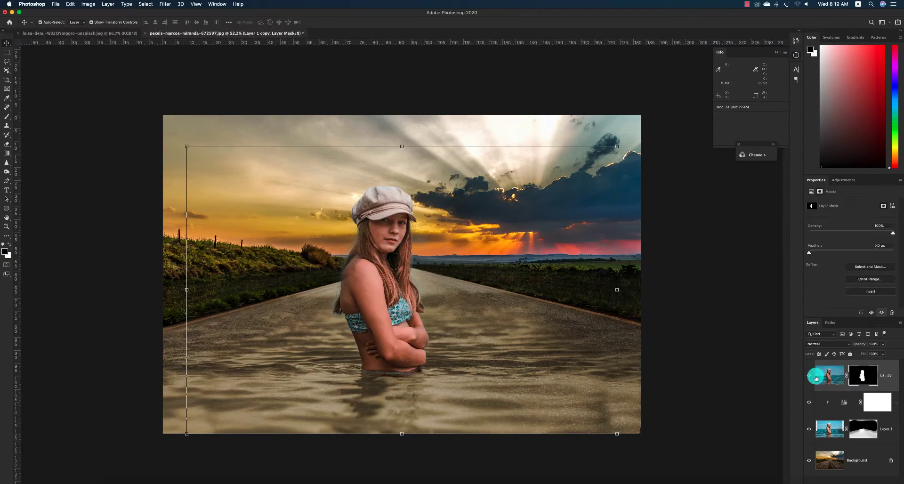
click(809, 375)
click(809, 376)
click(841, 376)
key(super+space)
drag(352, 260, 379, 216)
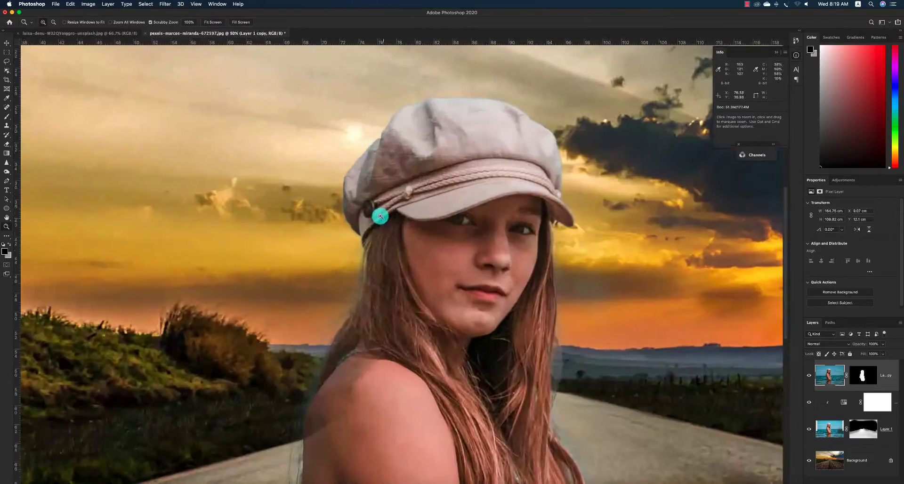
drag(437, 137, 452, 182)
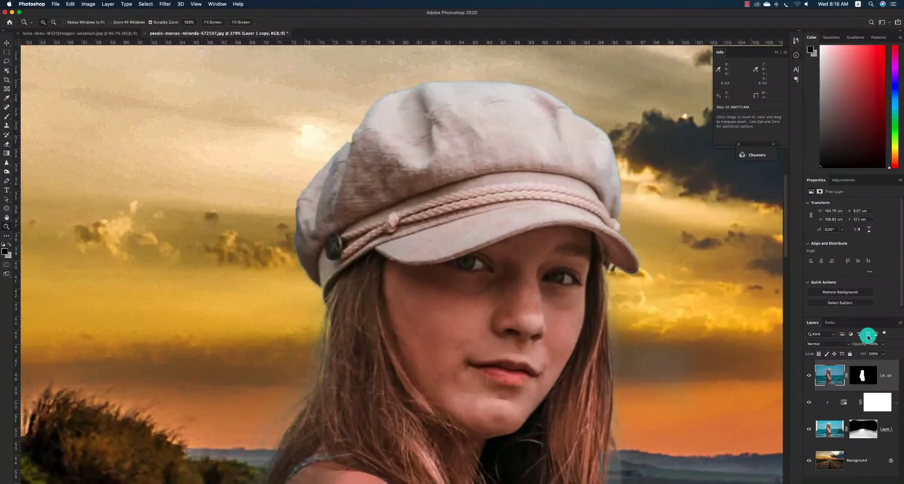
- Target the girl's layer mask, choose a pale yellow foreground colour and switch to the Gradient tool
click(863, 373)
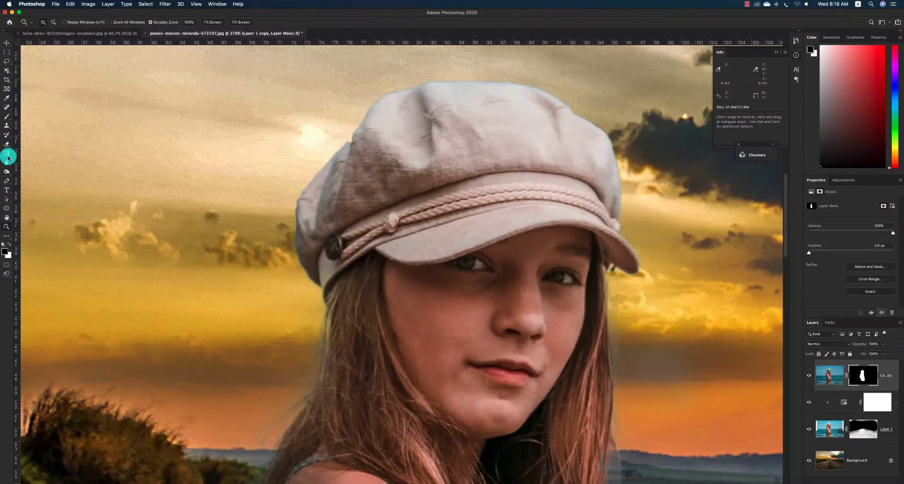
scroll(8, 160, right, 1)
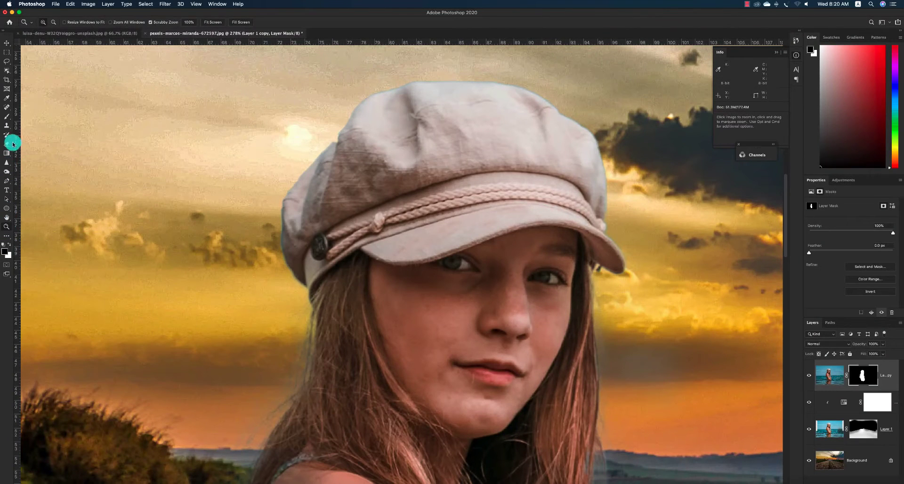
click(5, 251)
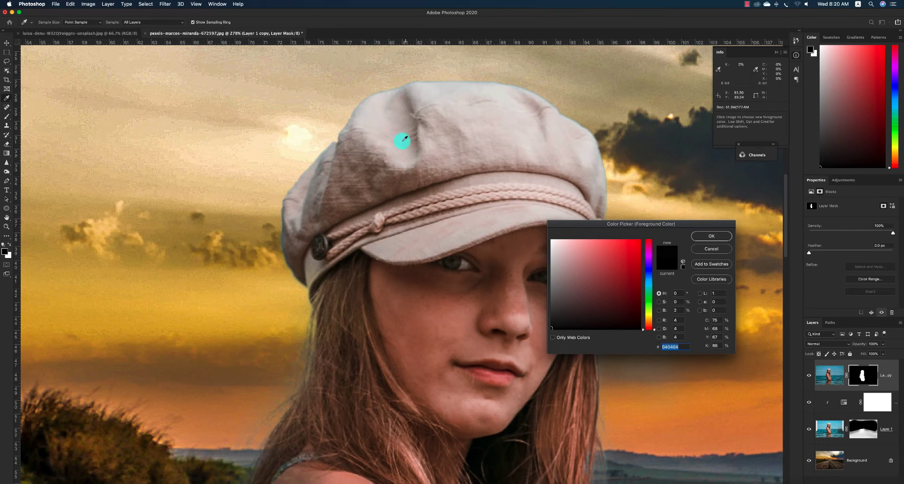
click(389, 126)
click(648, 314)
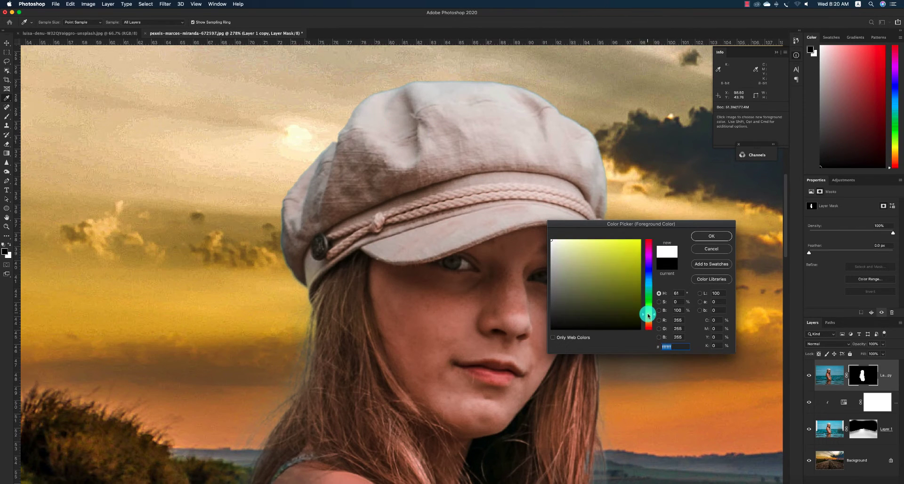
click(588, 240)
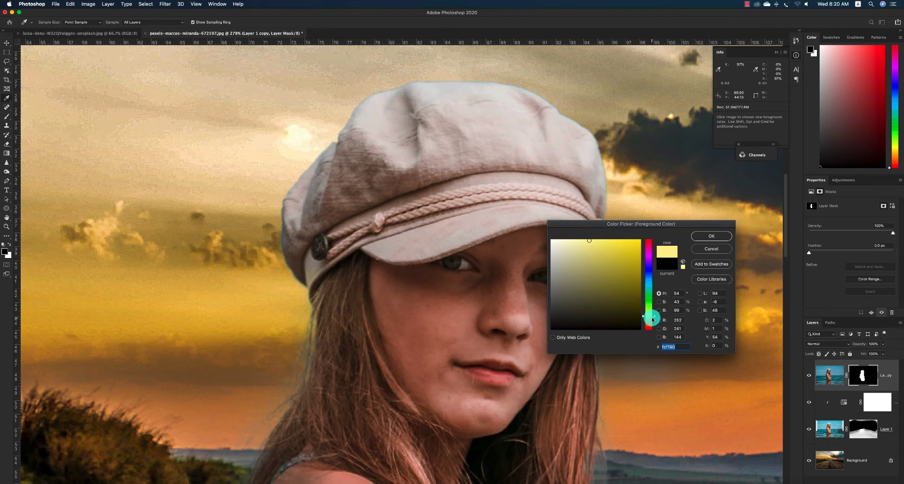
click(709, 235)
key(g)
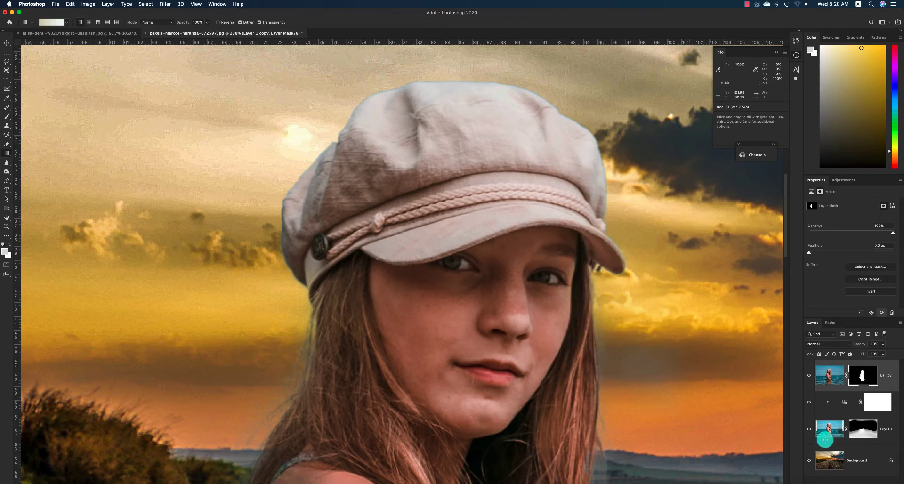
- Create a new layer above the girl's layer, test a brush dab at the hat's edge and undo the dab
key(alt+shift+super+n)
key(b)
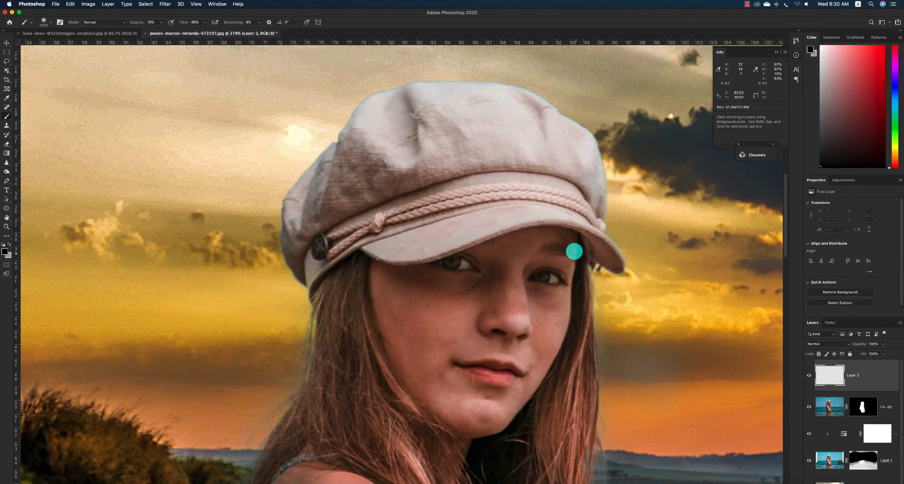
click(375, 104)
key(super+z)
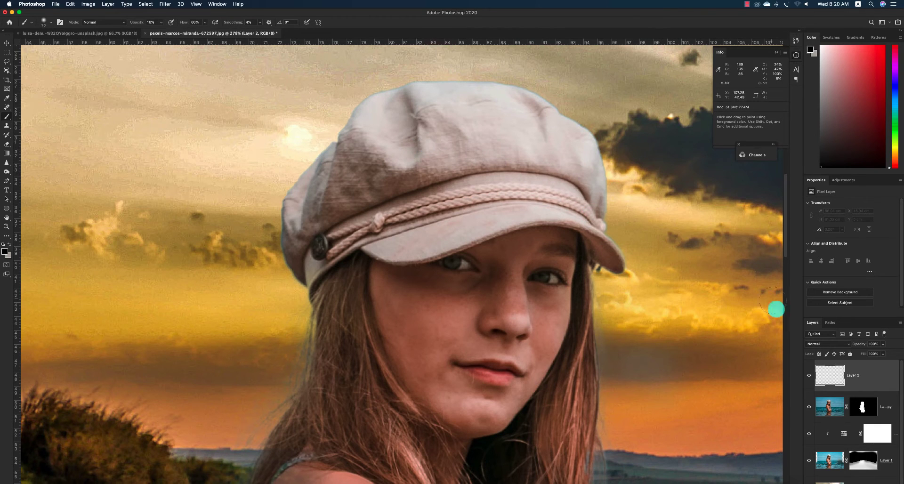
- Load the girl's layer mask as a selection and paint black at 18% opacity along her hat and hair edges on Layer 2
alt+click(863, 412)
super+click(864, 410)
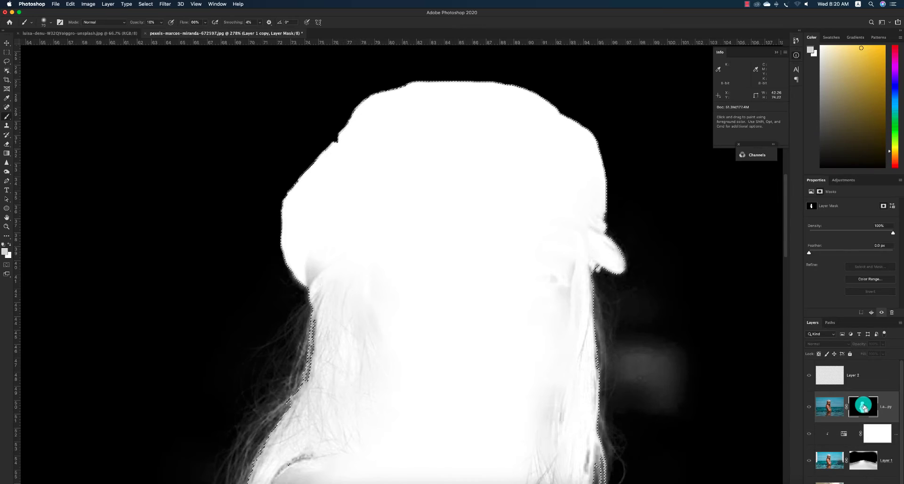
click(829, 377)
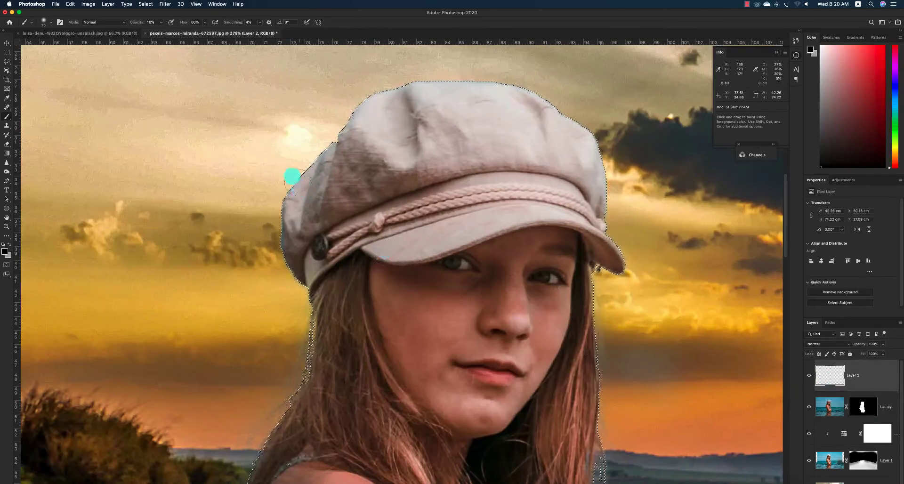
mouse_move(292, 176)
mouse_down()
mouse_move(318, 141)
mouse_move(271, 183)
mouse_move(309, 151)
mouse_up()
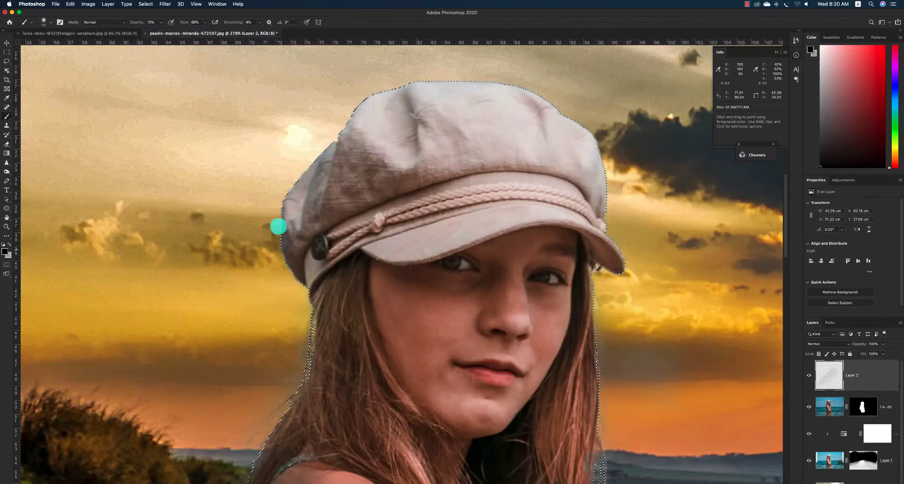
drag(278, 226, 297, 261)
drag(295, 391, 251, 442)
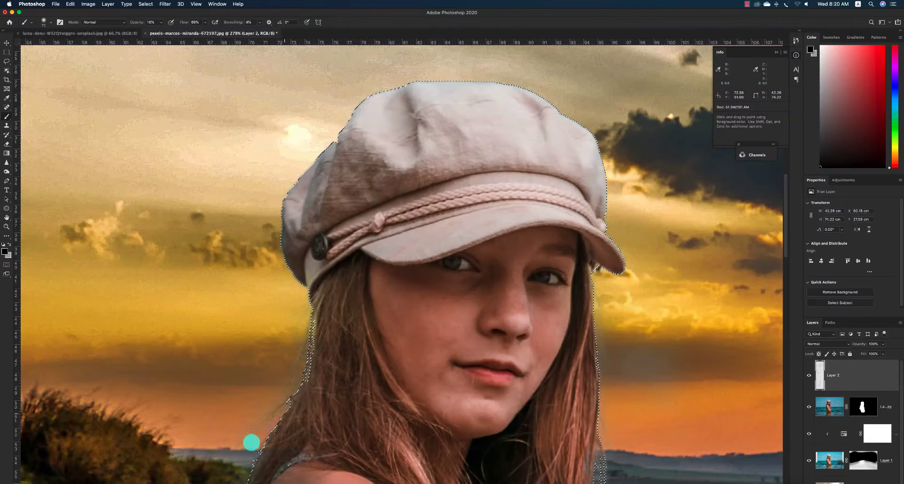
drag(598, 201, 612, 159)
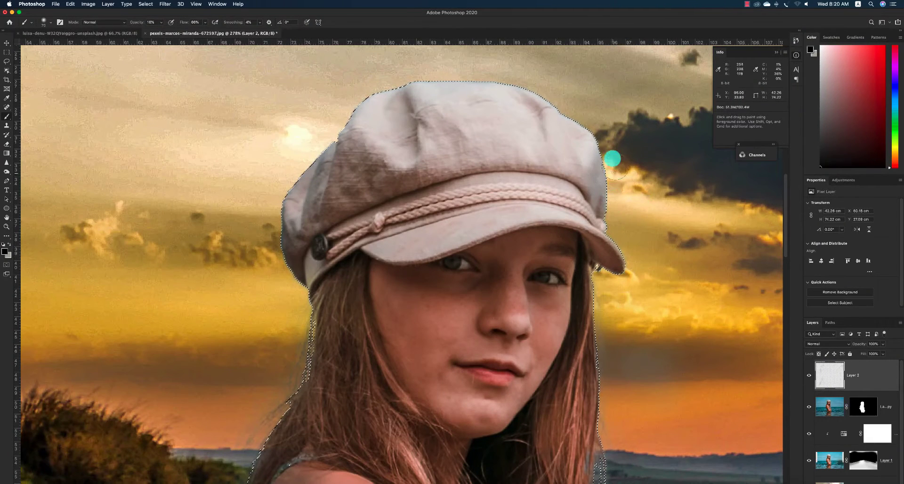
scroll(572, 123, down, 1)
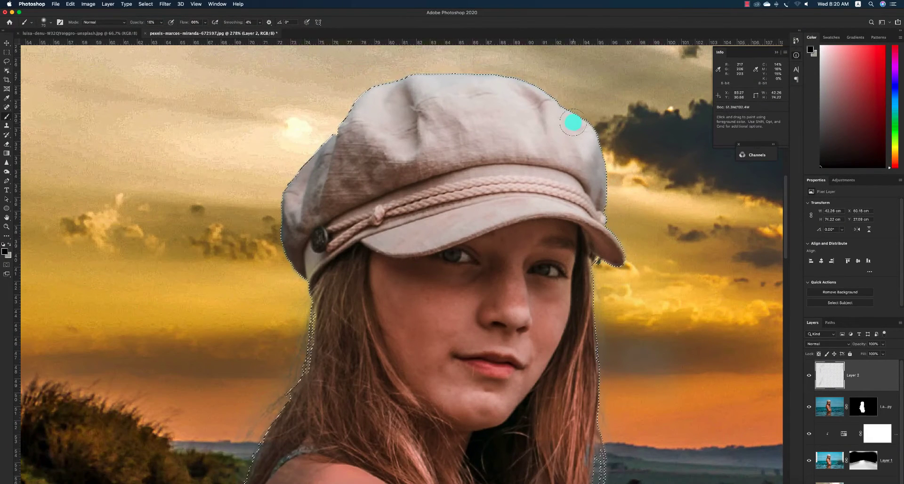
- Set the foreground colour to yellow ffd220 and brush it along the hat's edges on Layer 2, keeping the selection active
click(8, 251)
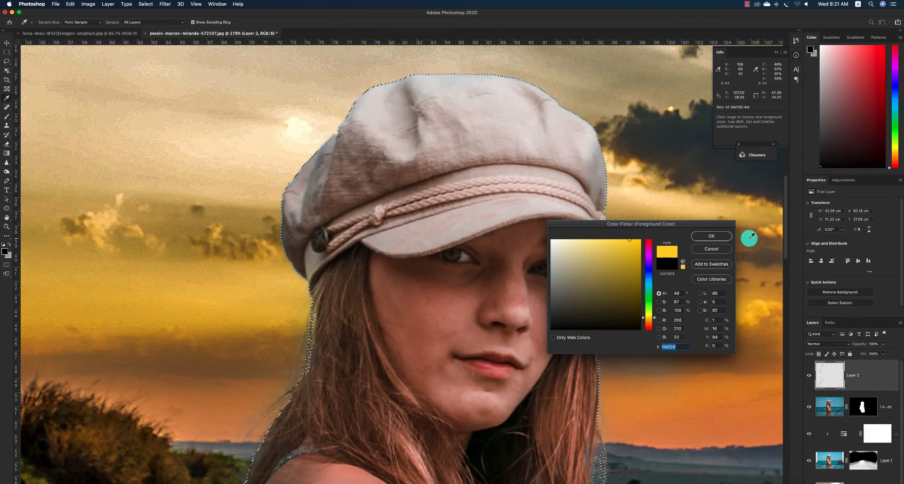
click(731, 237)
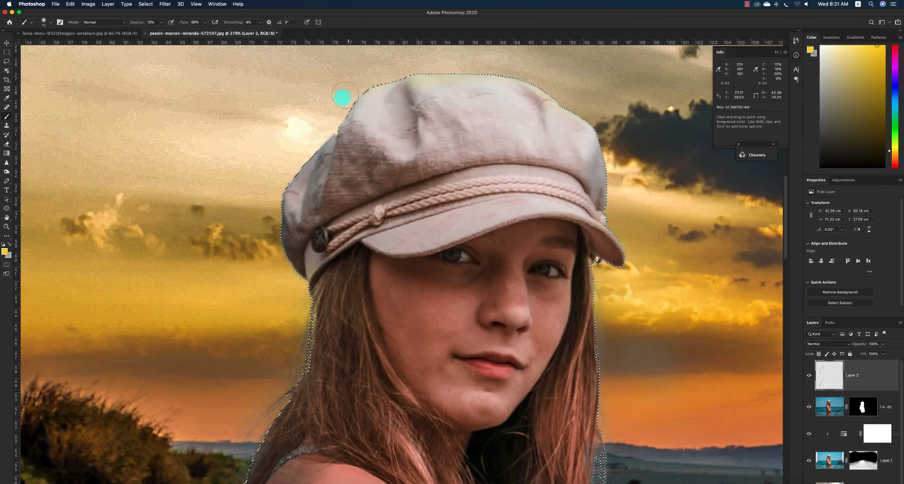
key(super+d)
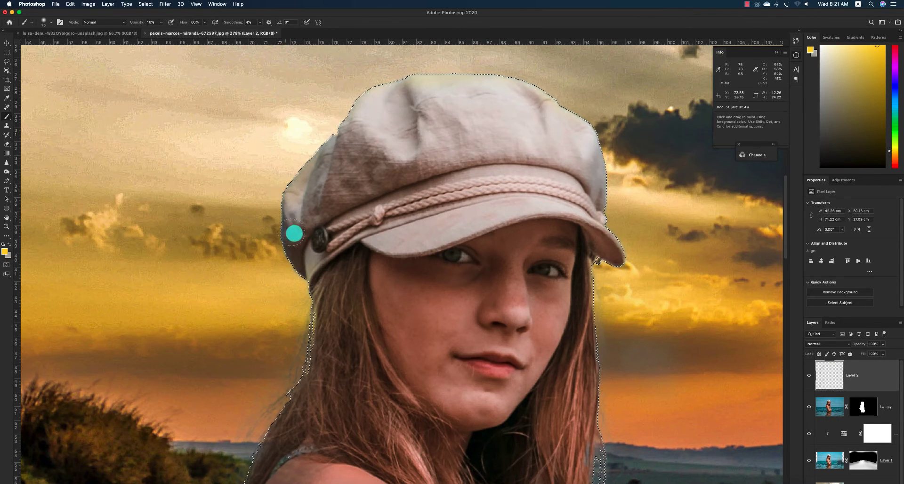
key(super+z)
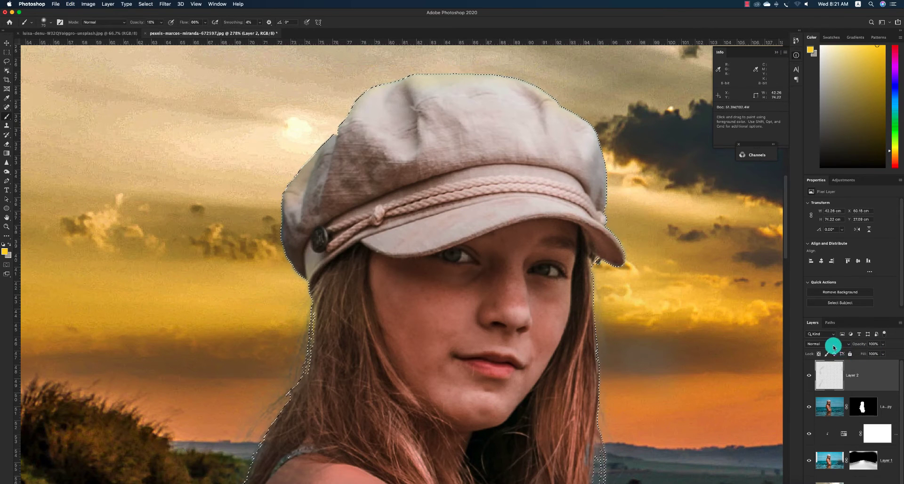
- Set Layer 2's blend mode to Multiply, drop the selection and review the girl against the road and water
click(826, 343)
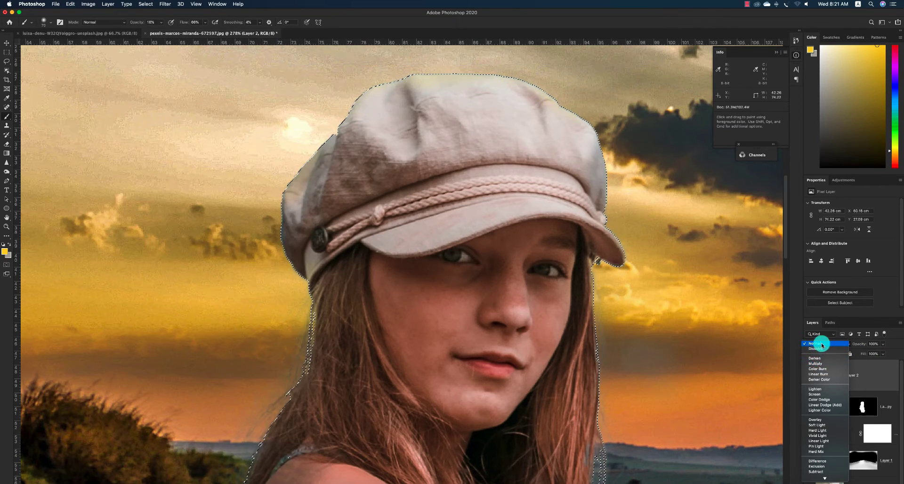
click(821, 363)
key(super+d)
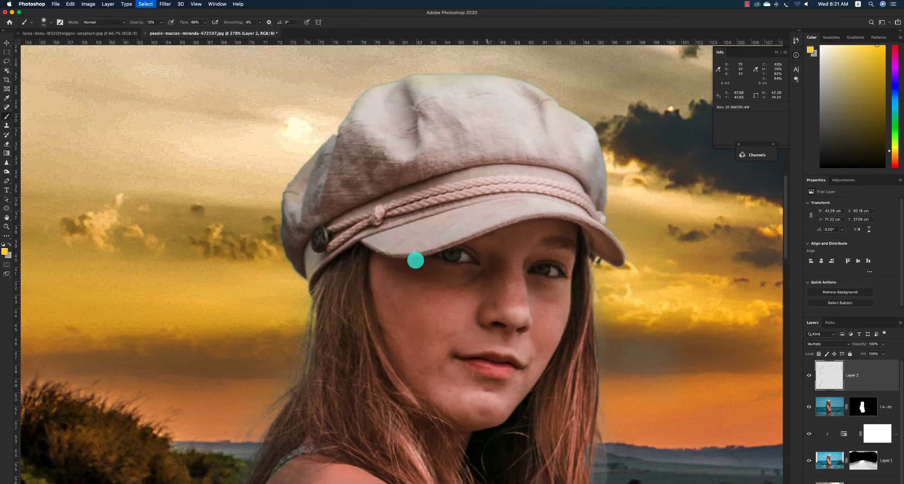
alt+super+click(354, 324)
alt+super+click(354, 323)
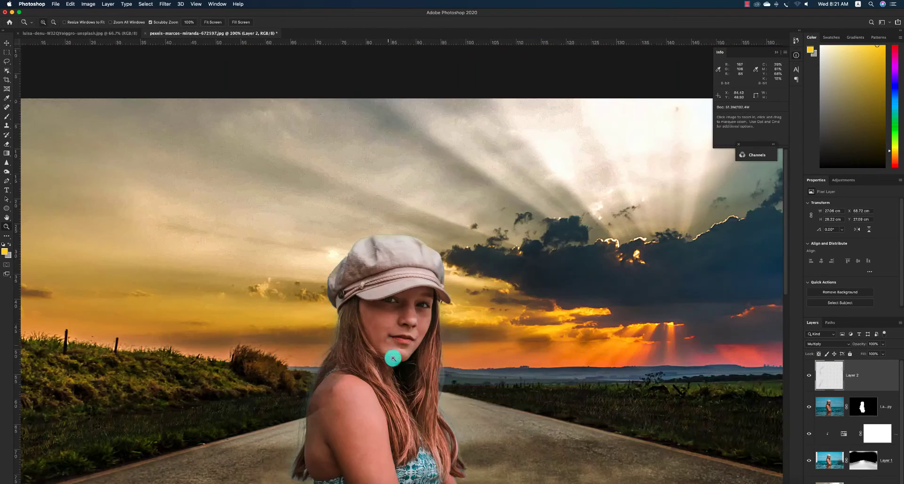
scroll(404, 352, down, 8)
scroll(348, 225, up, 3)
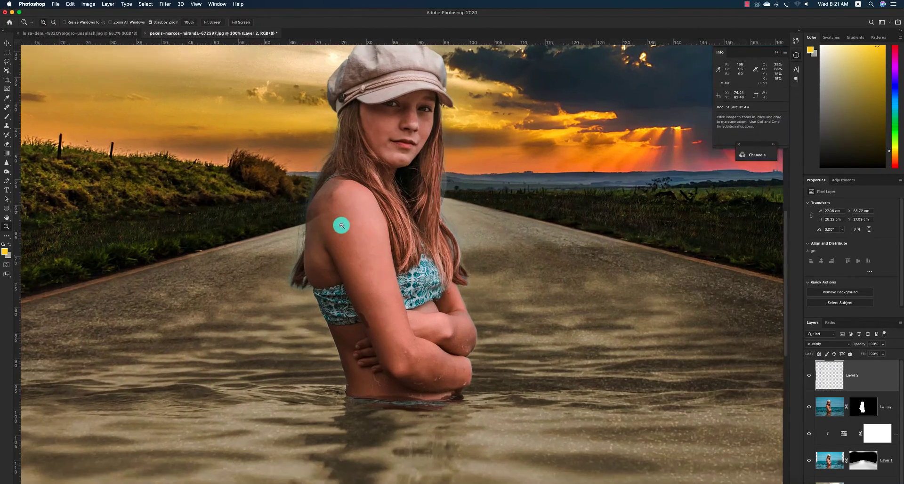
- Display the girl's layer mask and paint white at 100% opacity over the grey area at her shoulder
key(b)
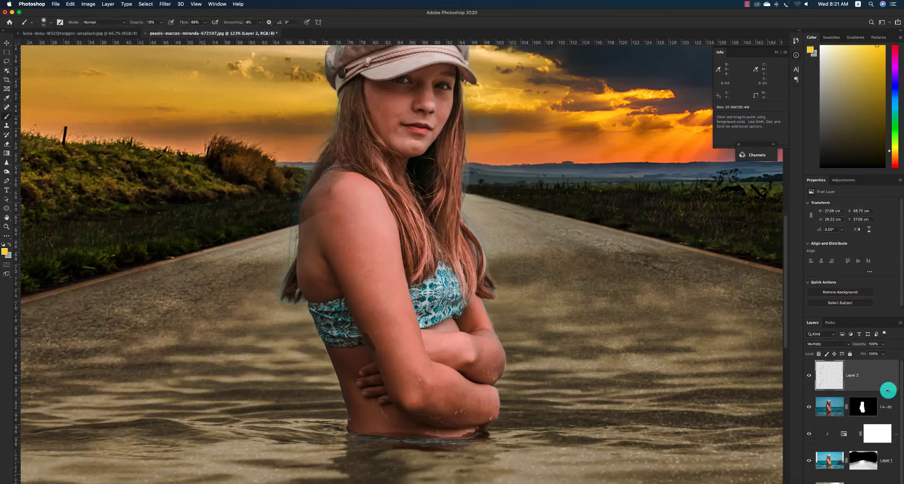
alt+click(862, 410)
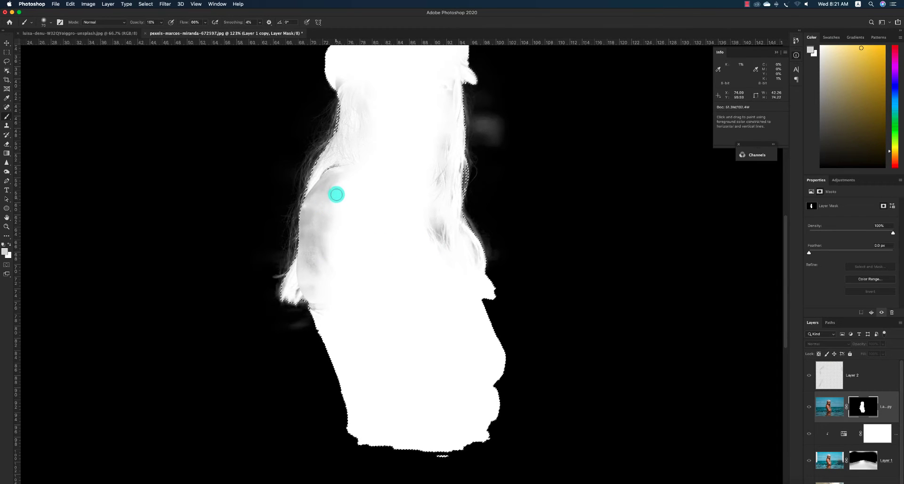
key(d)
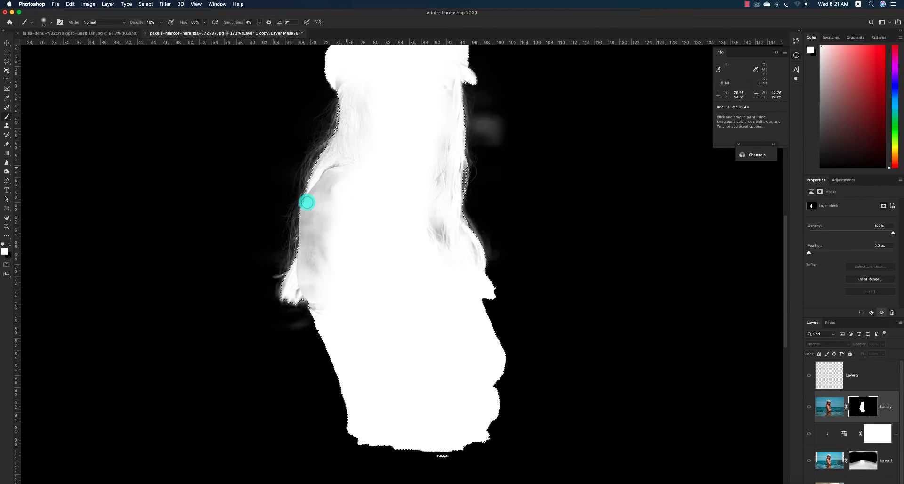
key(x)
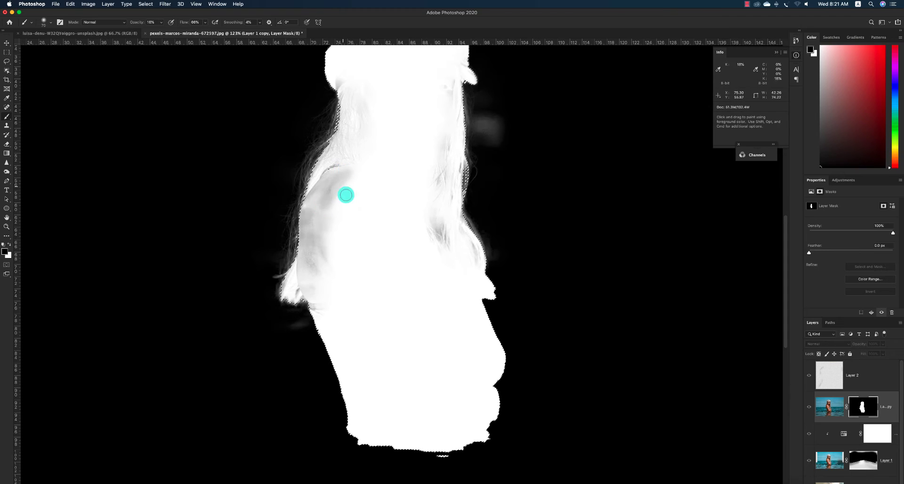
key(x)
drag(161, 24, 316, 44)
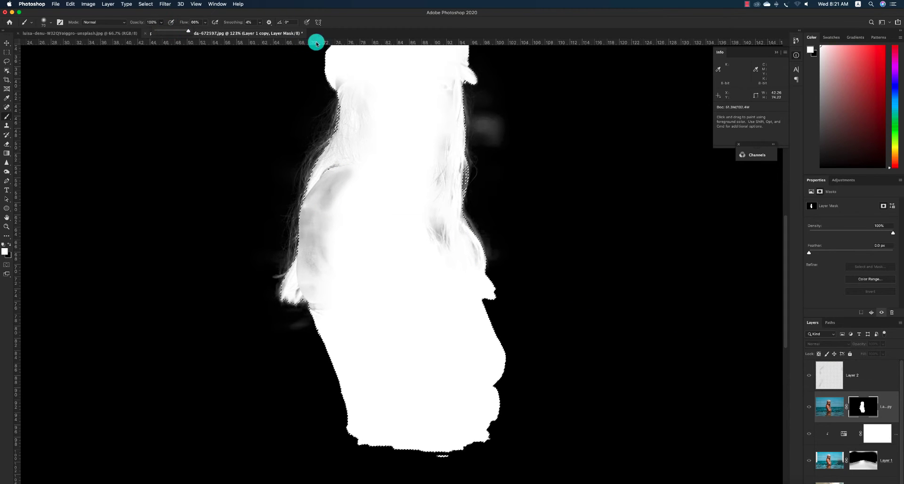
click(328, 182)
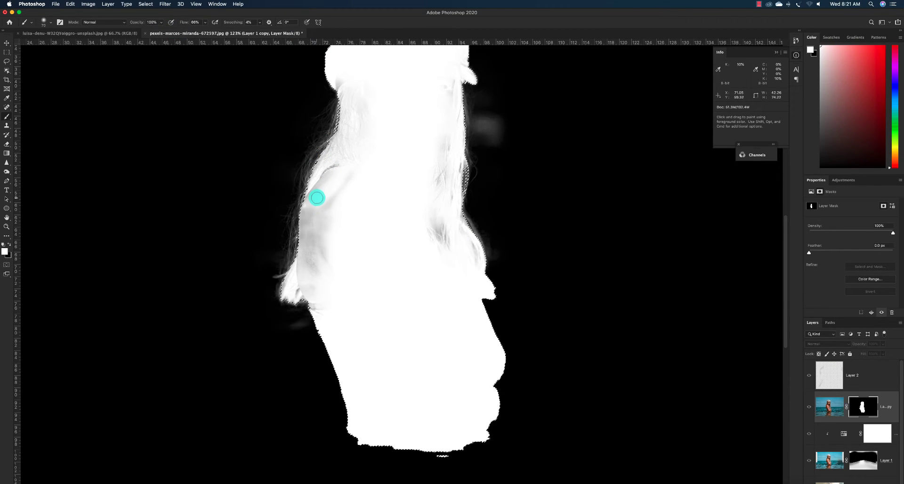
click(837, 406)
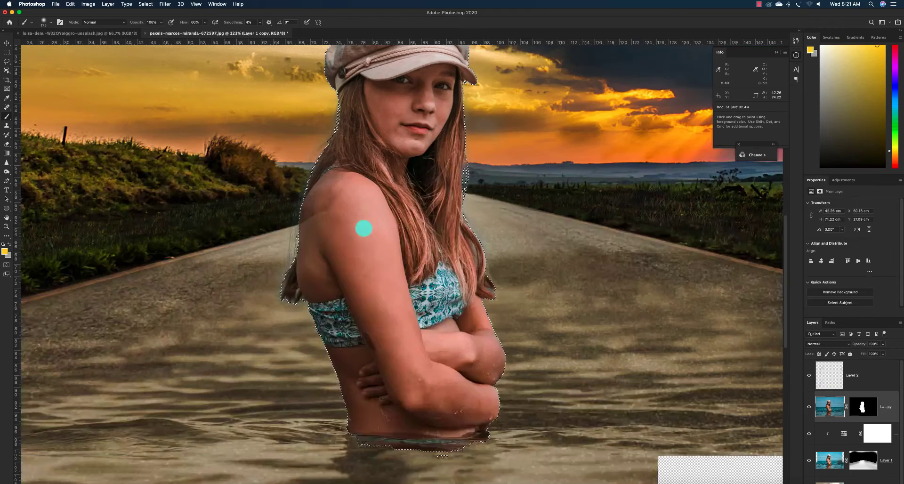
drag(346, 215, 337, 205)
key(super+z)
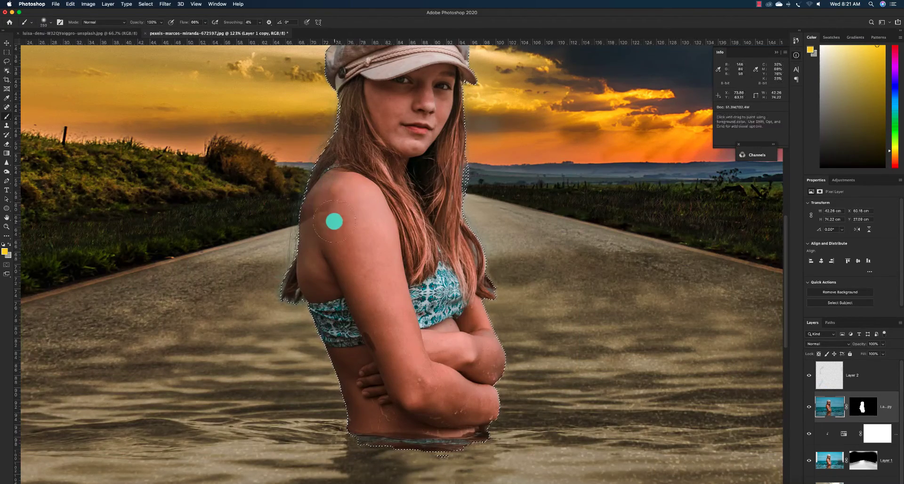
key(x)
key(super+z)
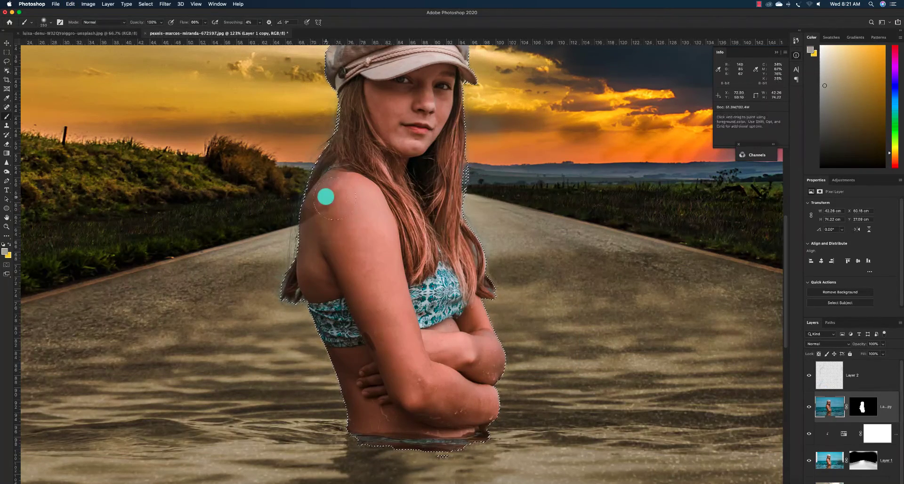
key(d)
drag(335, 198, 324, 207)
key(super+z)
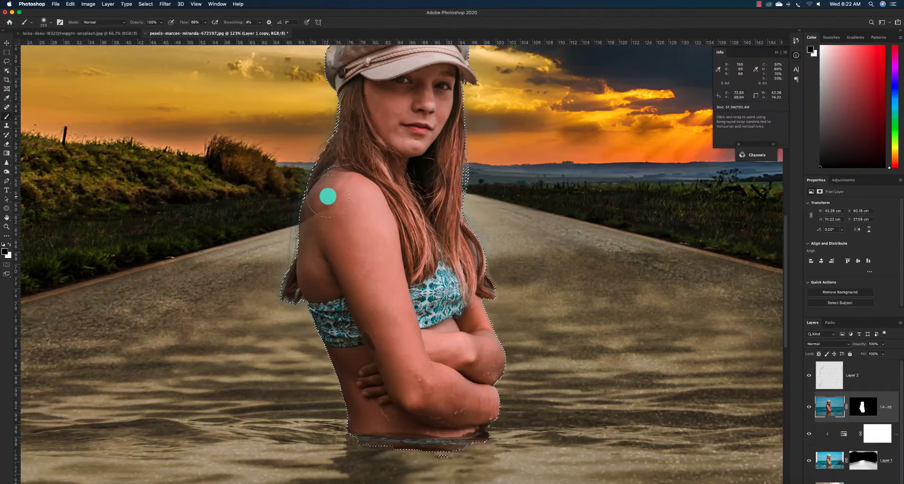
key(super+z)
- Paint white on the girl's mask over her shoulder and back, then invert the selection, paint black outside her hair edges and deselect
click(862, 406)
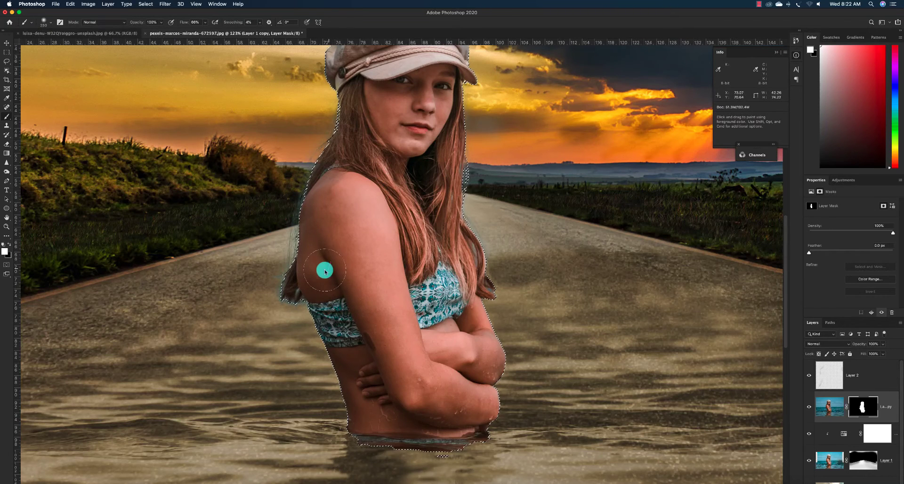
key(super+shift+i)
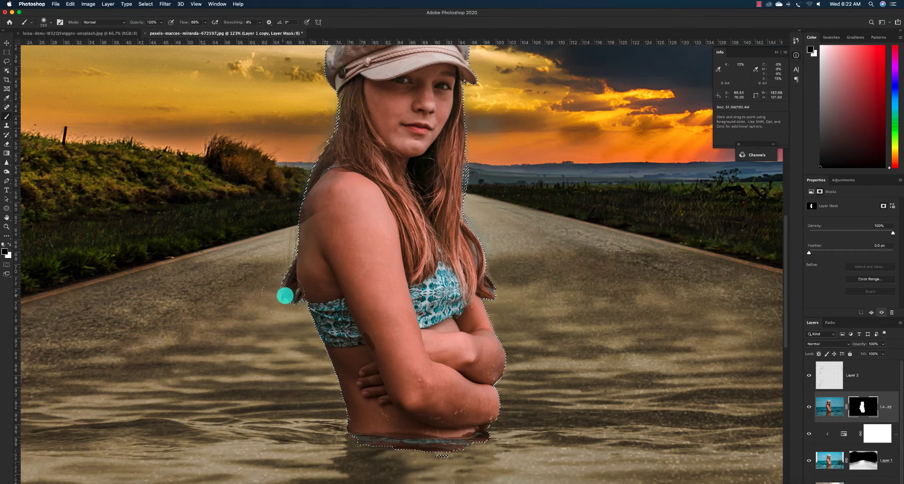
scroll(523, 293, up, 10)
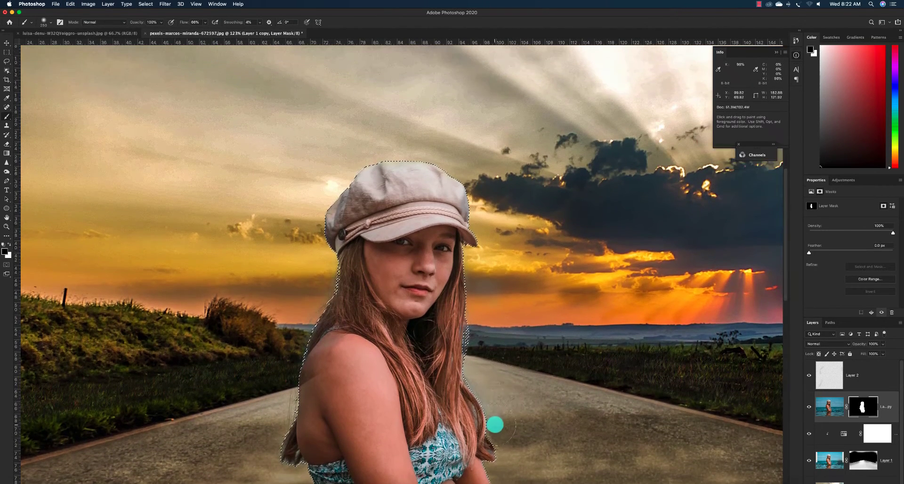
drag(509, 453, 490, 448)
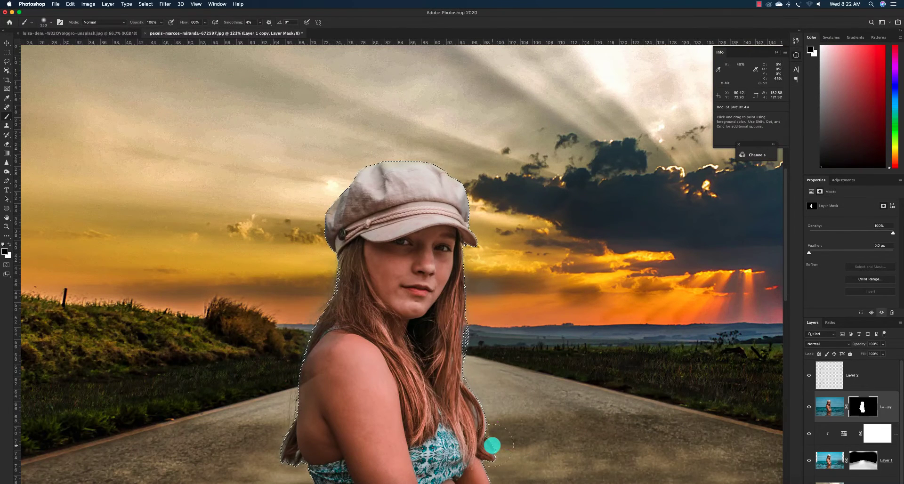
mouse_move(475, 321)
mouse_down()
mouse_move(466, 351)
mouse_move(470, 345)
mouse_up()
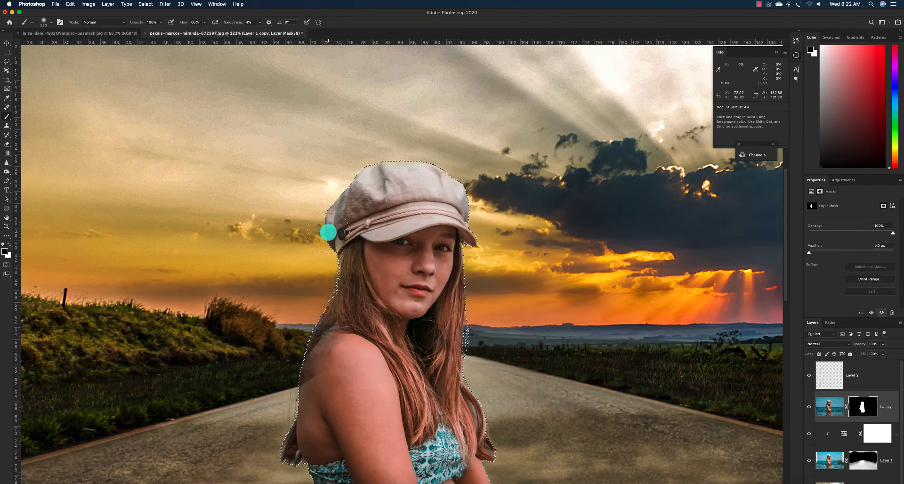
key(super+d)
key(z)
alt+click(434, 277)
alt+click(436, 278)
alt+click(440, 281)
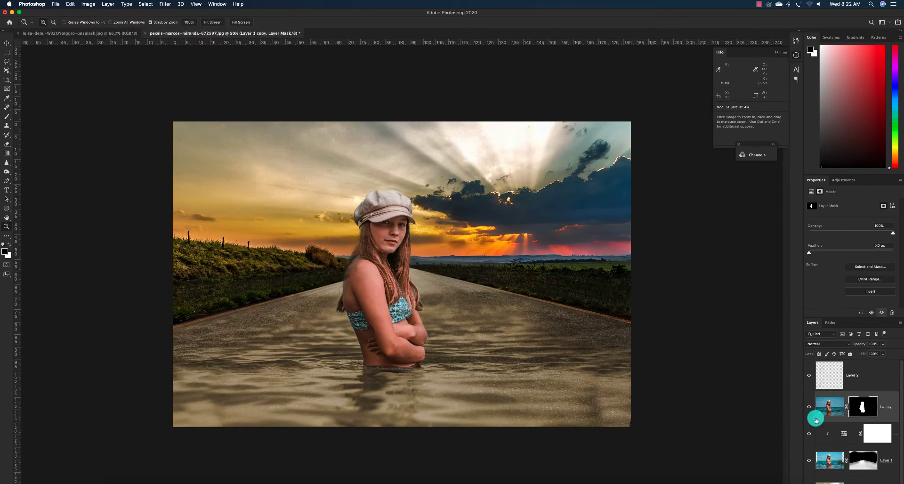
- Load the girl's mask as a selection, feather it, brush along her mask's edge with black and deselect
super+click(862, 407)
drag(337, 309, 351, 333)
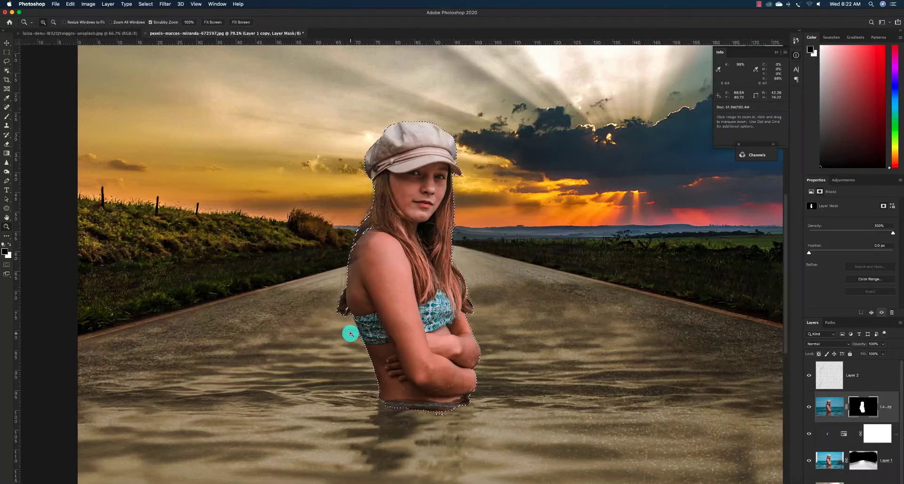
key(shift+F6)
key(Return)
key(b)
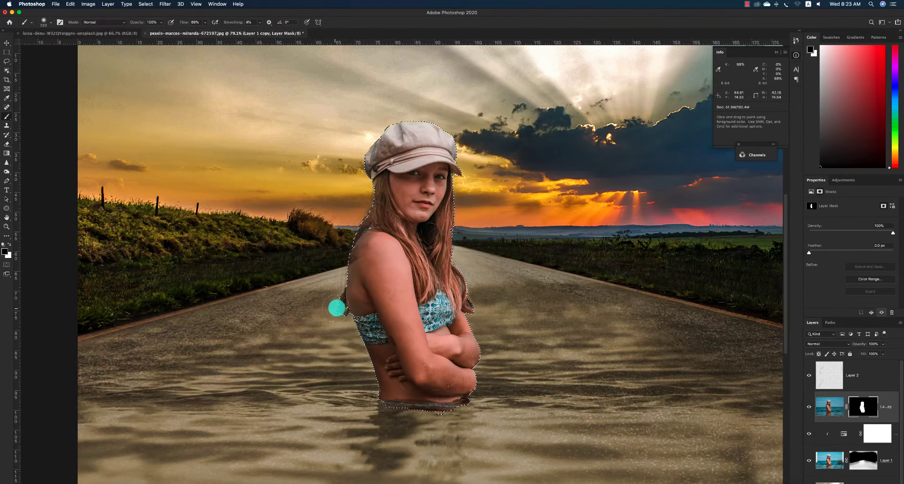
key(super+d)
key(z)
alt+click(416, 331)
key(super+z)
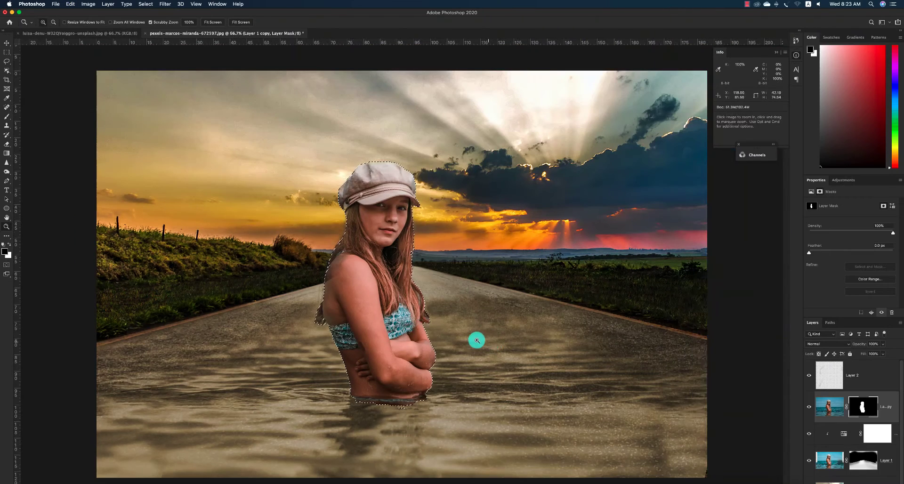
key(b)
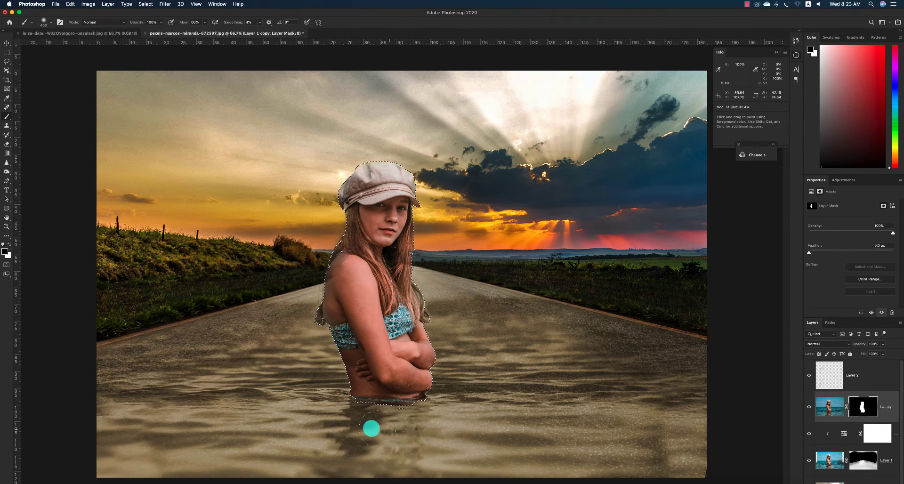
key(super+d)
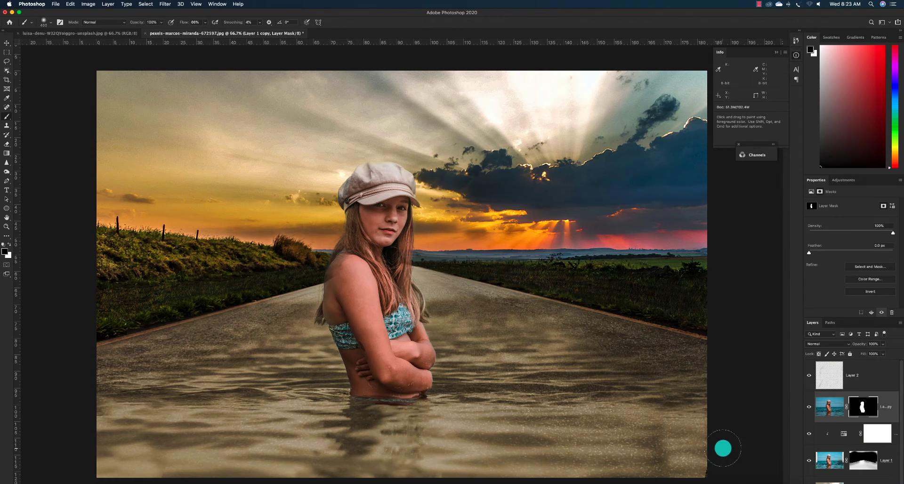
- Duplicate the girl's layer and paint black over her figure on the duplicate's layer mask to hide it
click(828, 413)
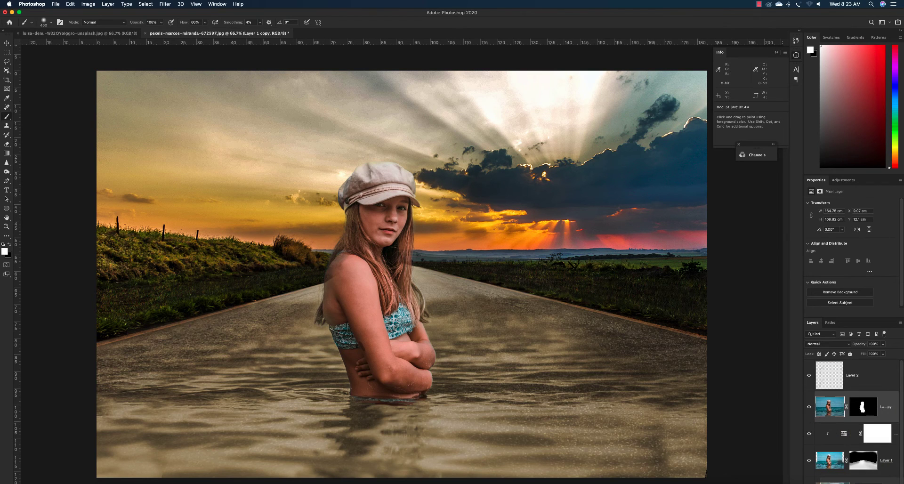
key(super+j)
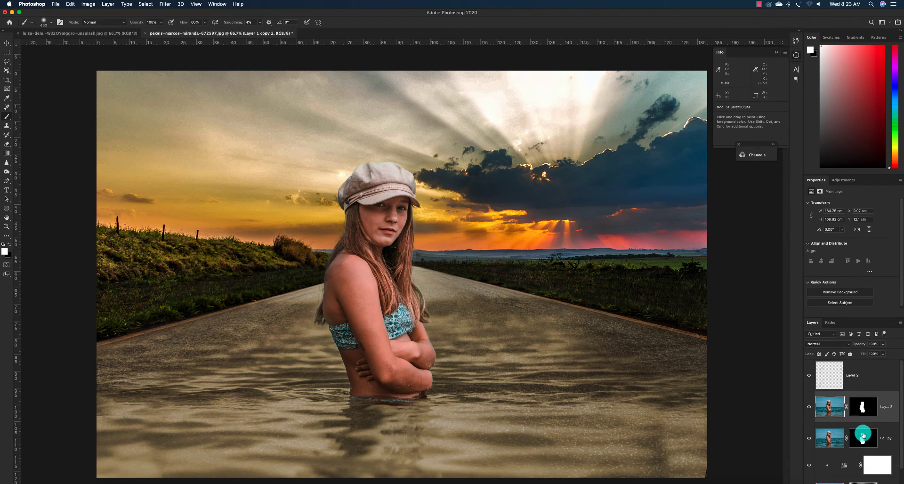
click(860, 408)
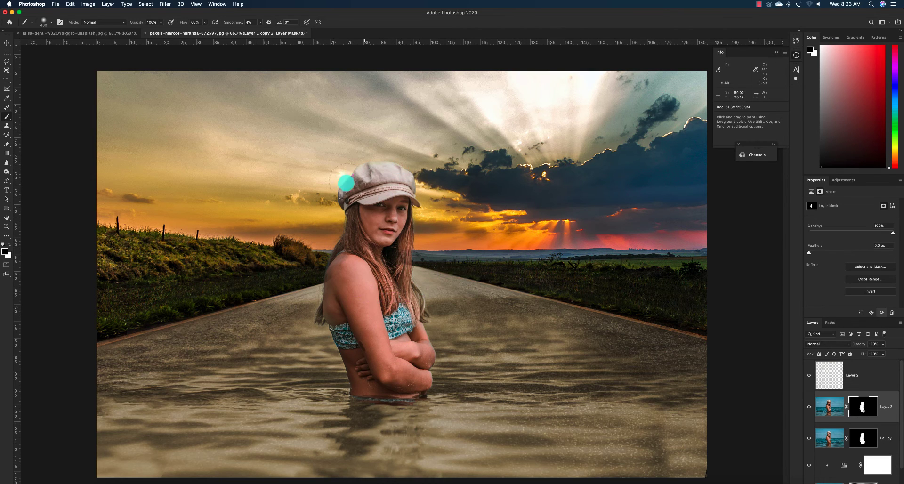
mouse_move(346, 182)
mouse_down()
mouse_move(324, 304)
mouse_move(339, 333)
mouse_move(455, 352)
mouse_up()
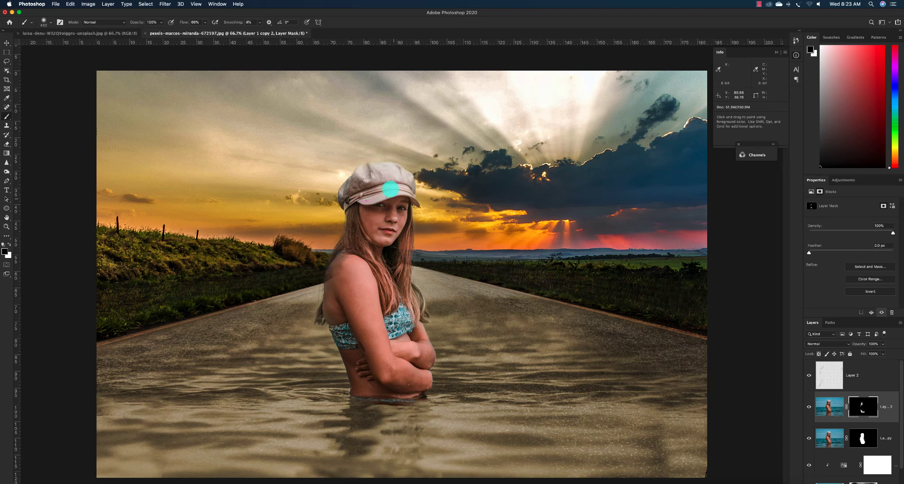
drag(390, 189, 408, 196)
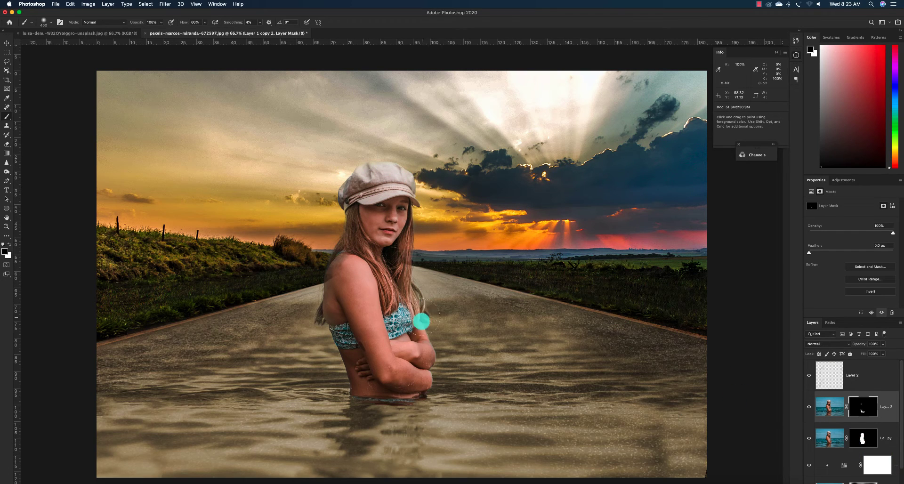
- Paint white at 30% brush opacity on the duplicate's mask below her waist to reveal her reflection in the water
key(x)
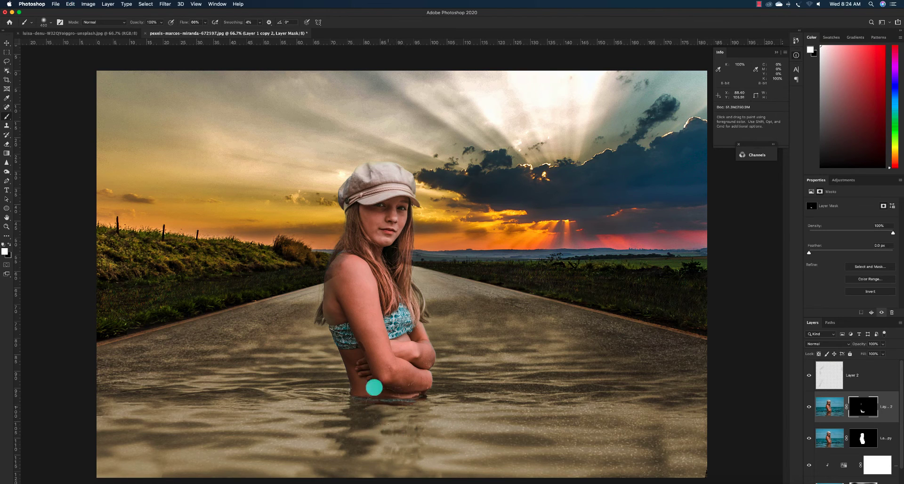
click(161, 22)
click(137, 31)
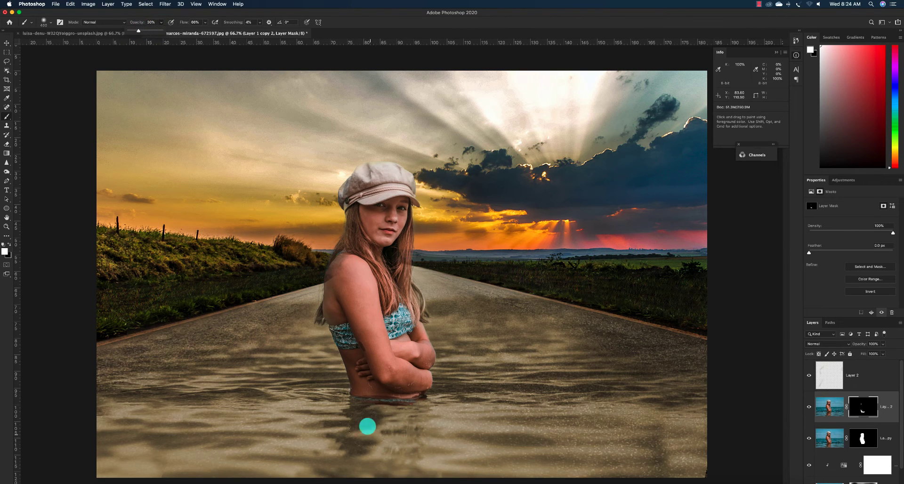
mouse_move(353, 405)
mouse_down()
mouse_move(368, 436)
mouse_move(393, 410)
mouse_move(401, 447)
mouse_move(419, 409)
mouse_move(435, 434)
mouse_move(433, 413)
mouse_move(428, 464)
mouse_move(408, 408)
mouse_move(393, 463)
mouse_move(361, 413)
mouse_move(357, 461)
mouse_move(358, 410)
mouse_move(363, 464)
mouse_move(383, 468)
mouse_move(400, 397)
mouse_up()
key(z)
alt+click(428, 393)
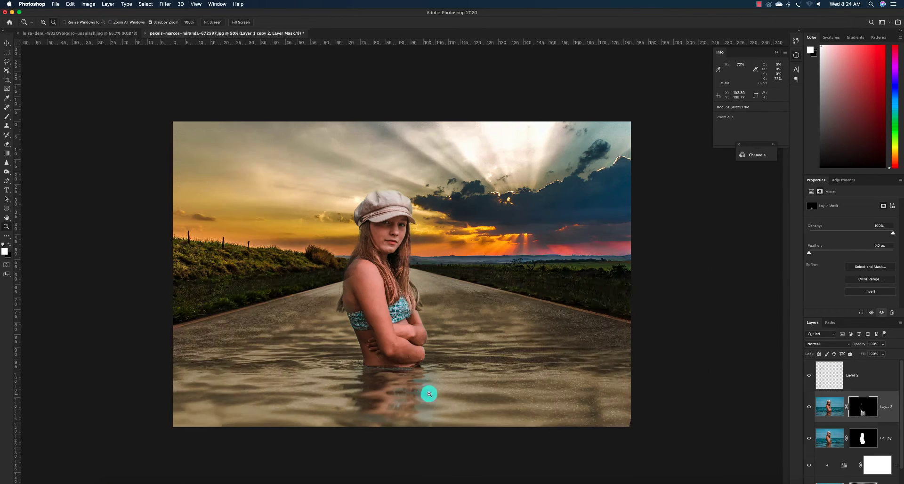
alt+click(434, 396)
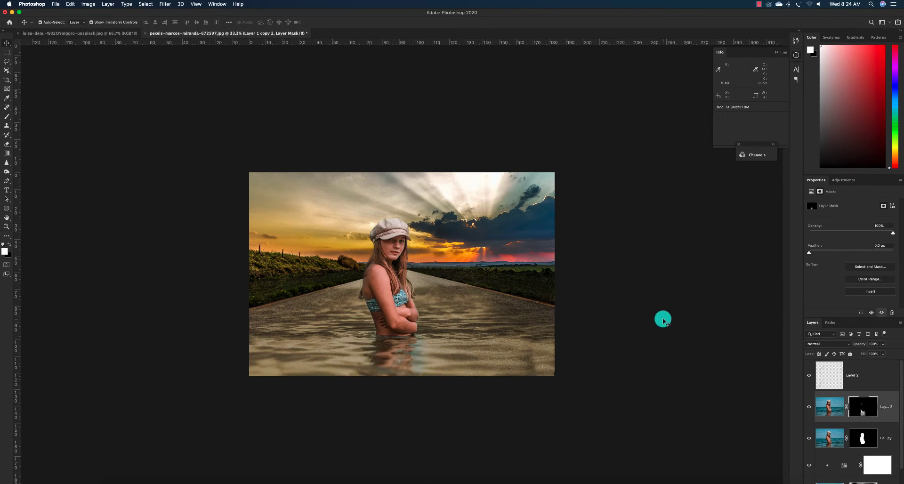
- Hide and reshow the girl's layer, the clipped adjustment and Layer 1 to examine what each contributes to the composite
super+click(660, 320)
drag(405, 251, 412, 264)
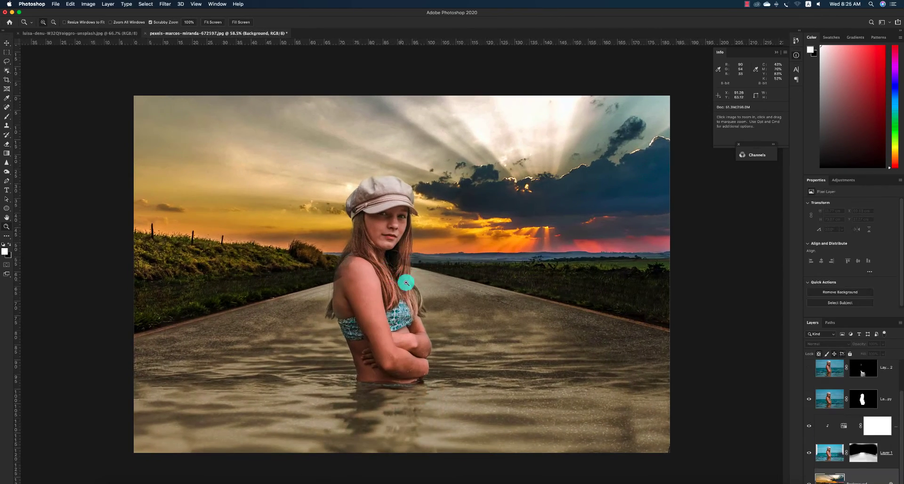
drag(374, 269, 384, 288)
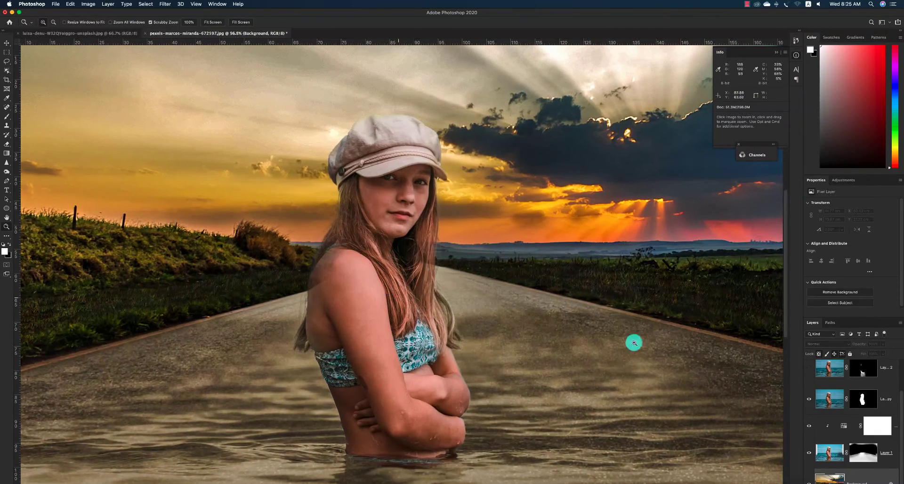
click(809, 399)
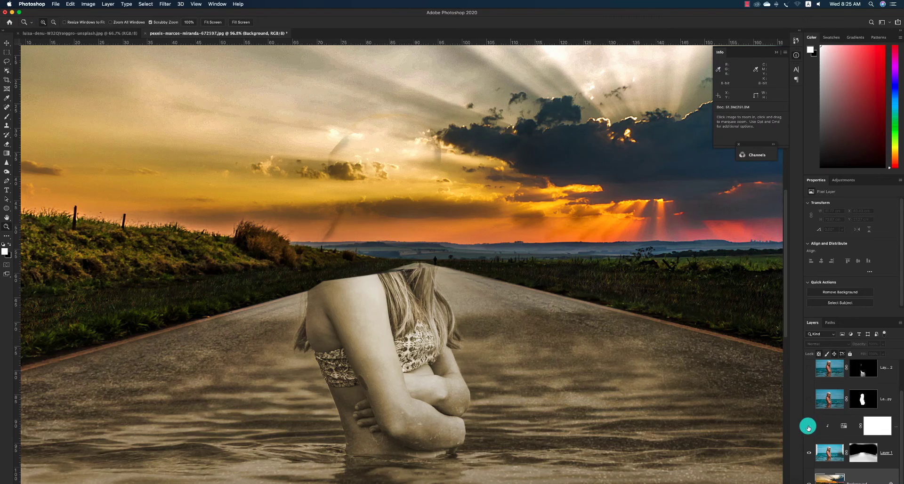
click(808, 427)
click(809, 452)
click(809, 452)
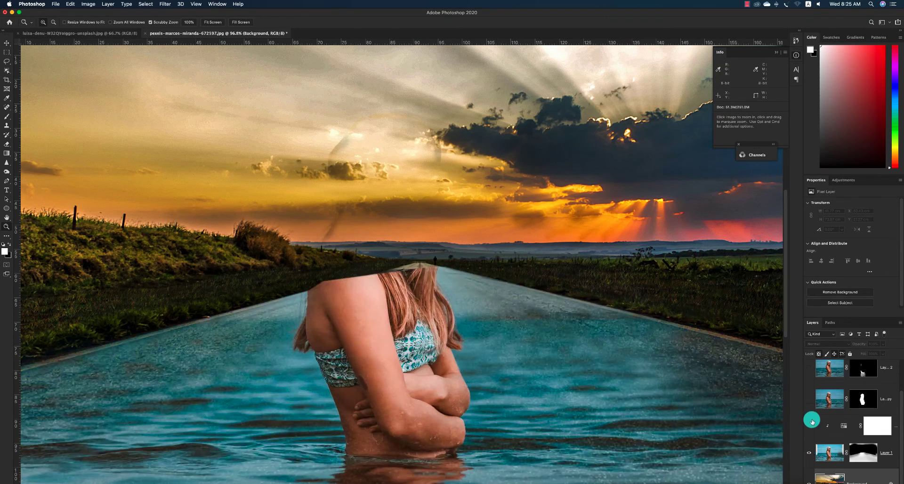
click(809, 399)
click(808, 426)
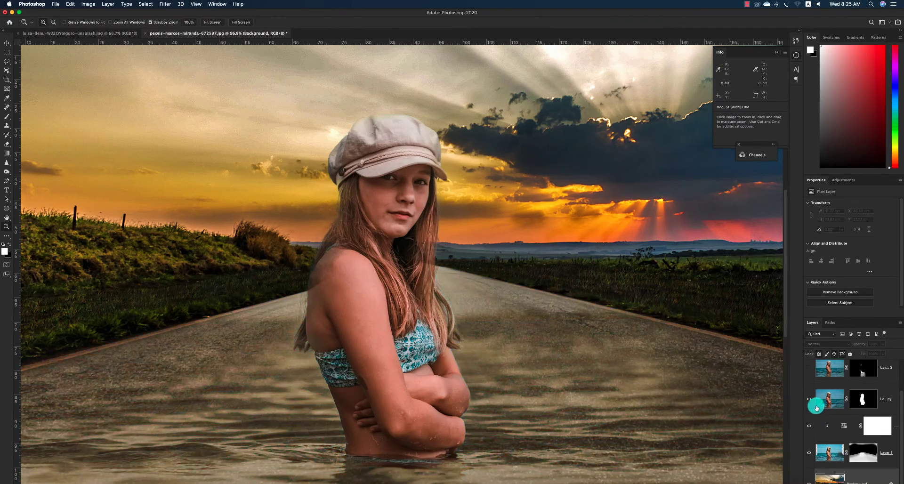
- Compare the composite with and without the reflection layer, then with and without the girl's main layer
click(809, 370)
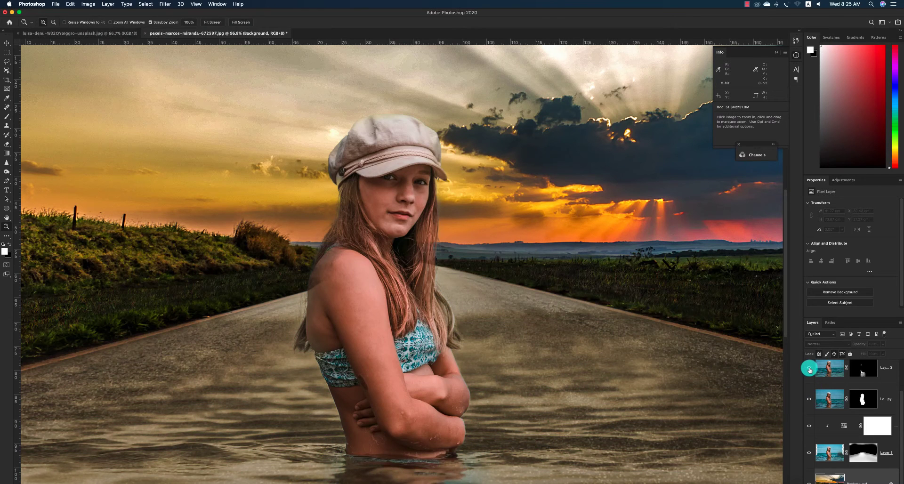
click(808, 370)
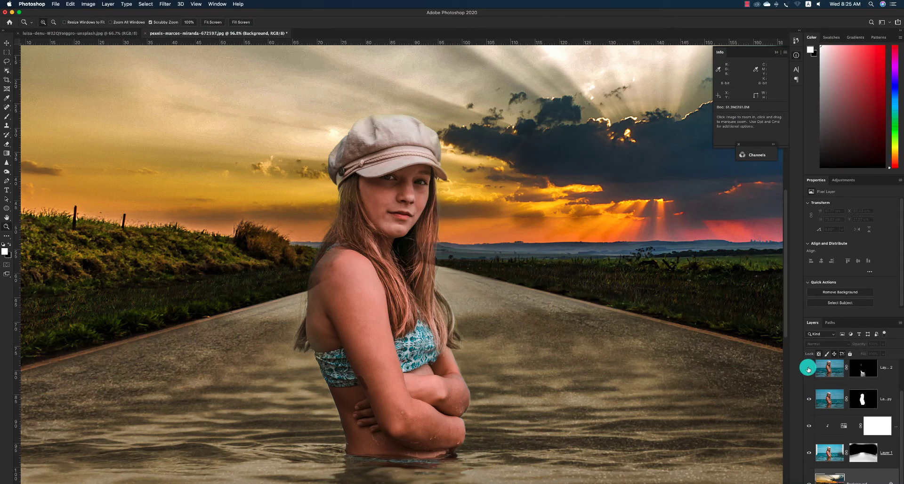
click(808, 369)
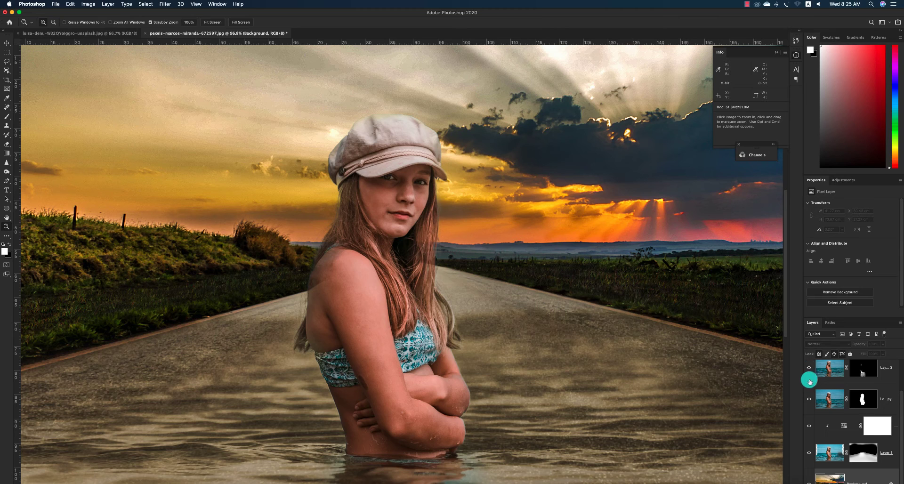
click(809, 370)
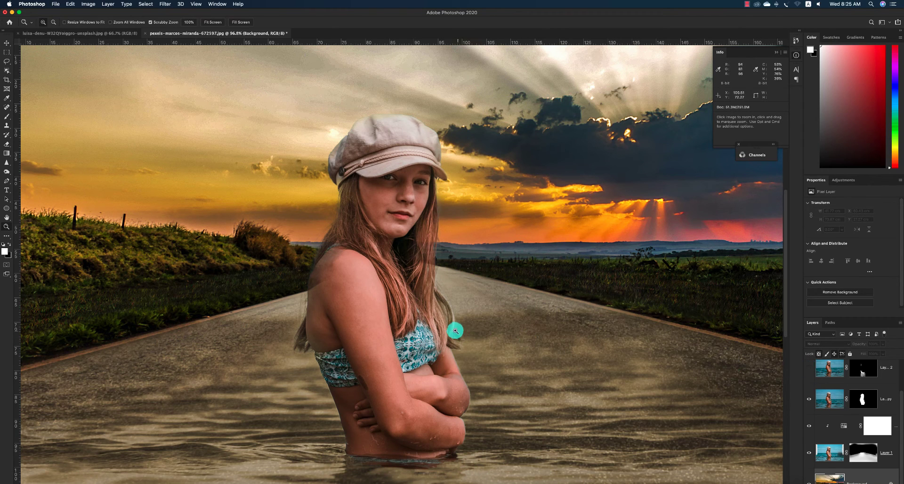
alt+click(476, 360)
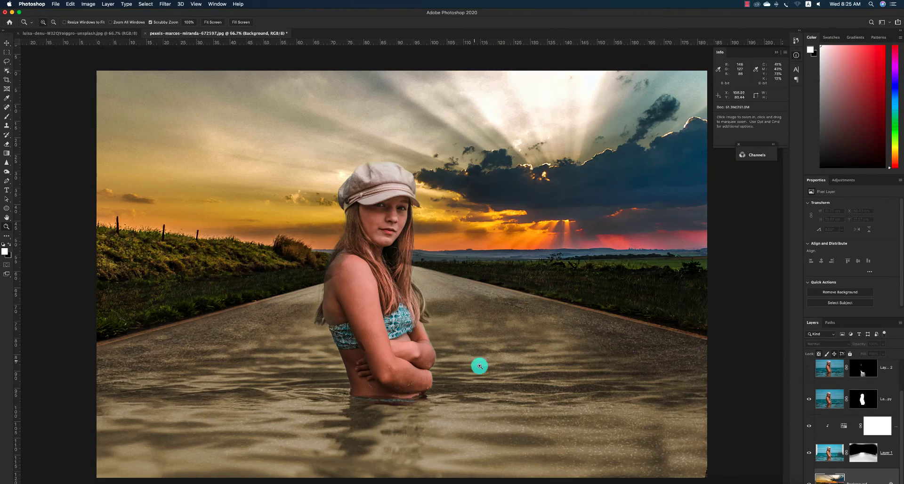
click(808, 367)
click(808, 368)
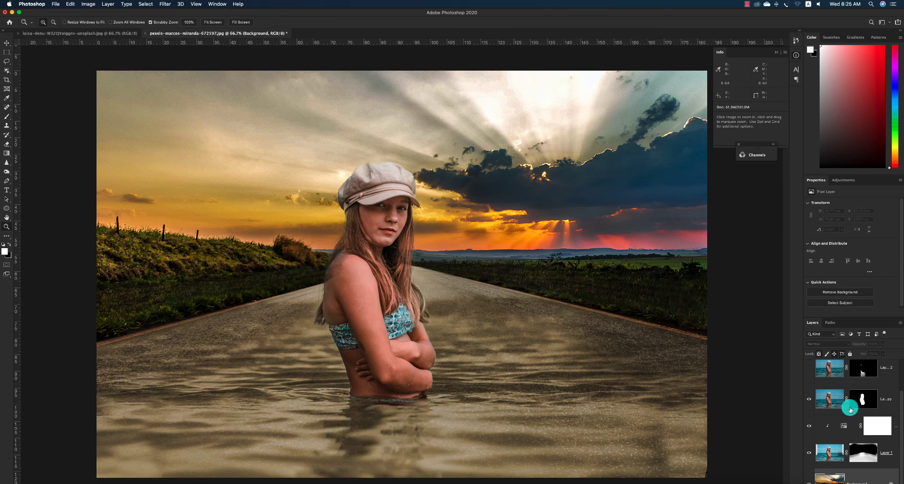
click(809, 369)
click(809, 369)
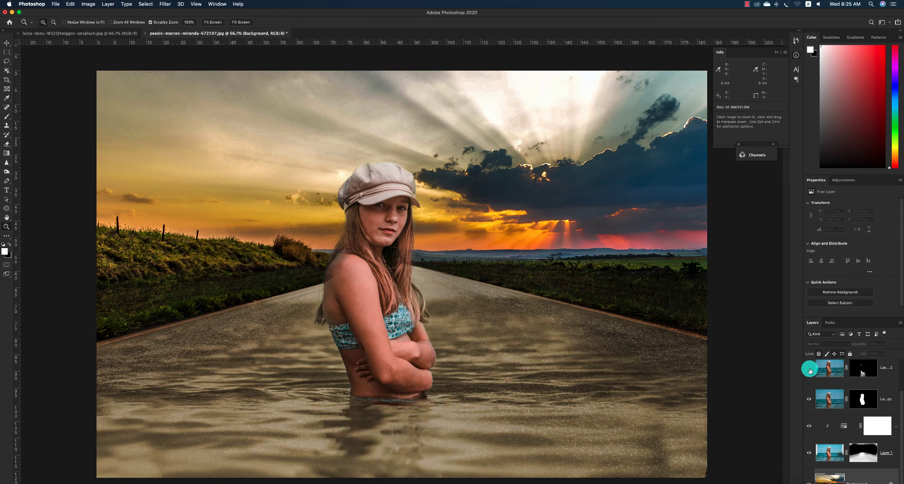
click(810, 401)
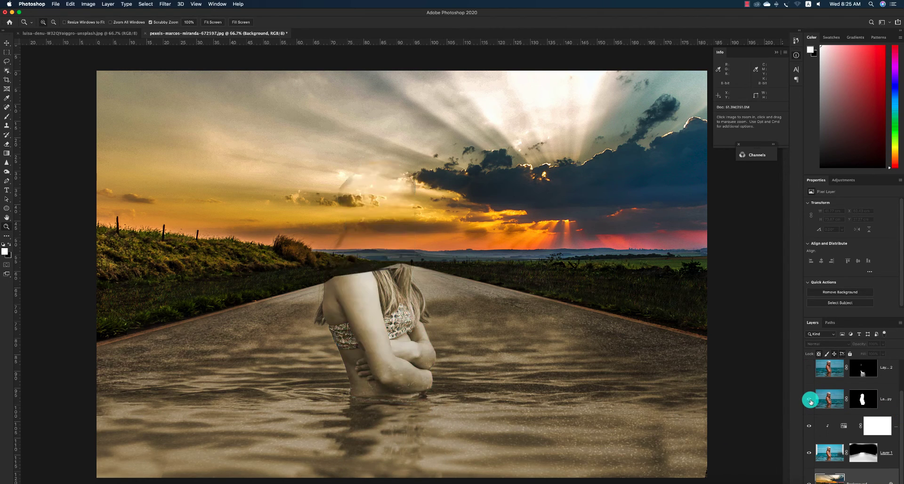
click(810, 401)
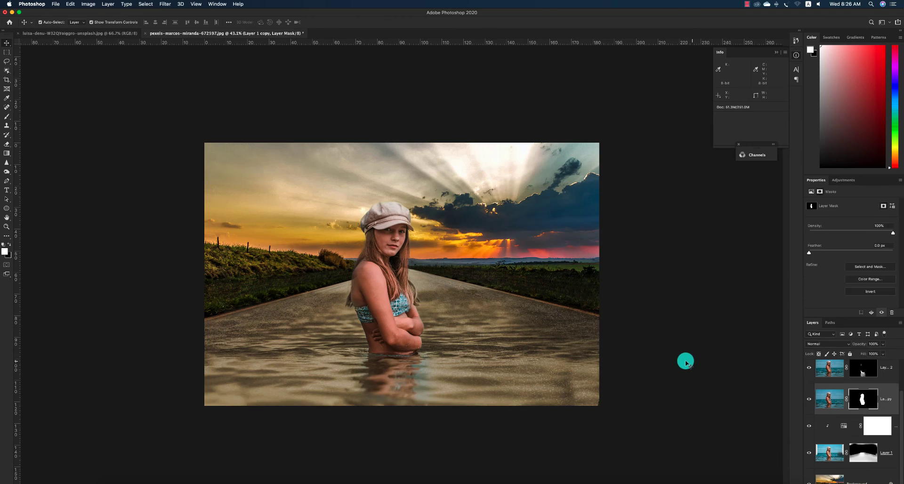
- Examine the girl and her reflection in the full composite and compare the road with and without Layer 1's water
click(686, 361)
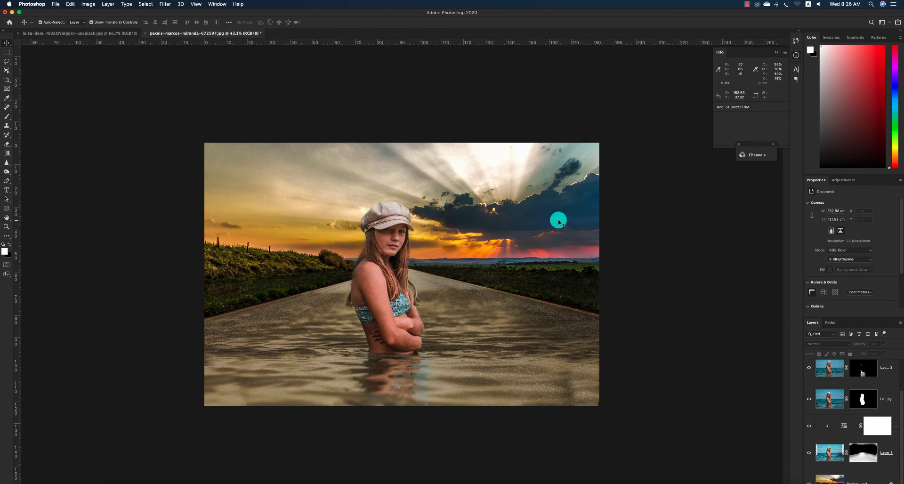
click(383, 223)
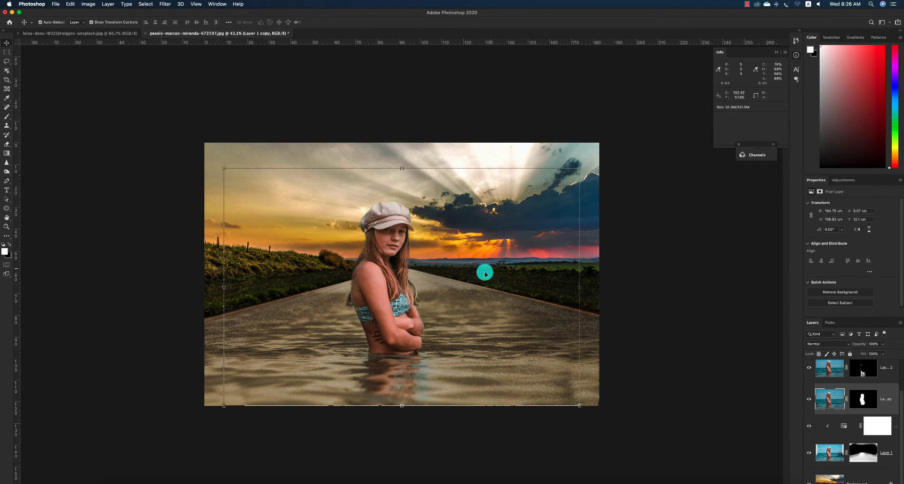
key(z)
click(423, 299)
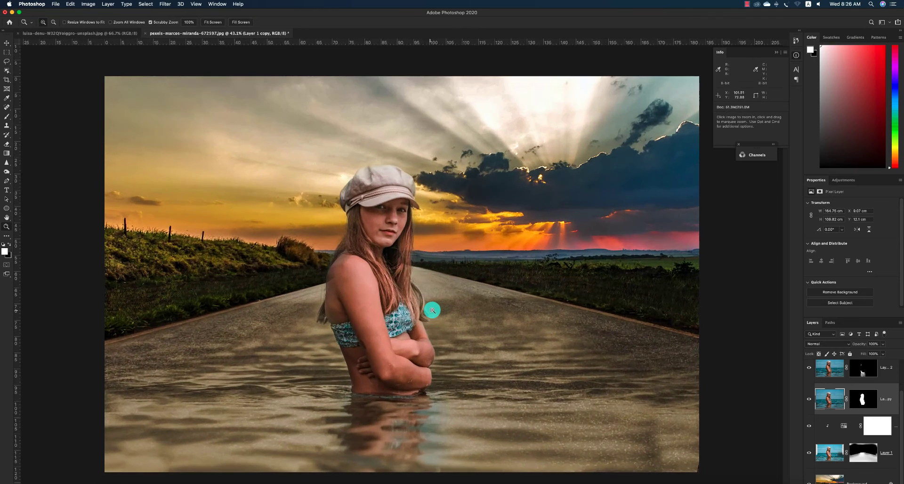
drag(432, 311, 429, 308)
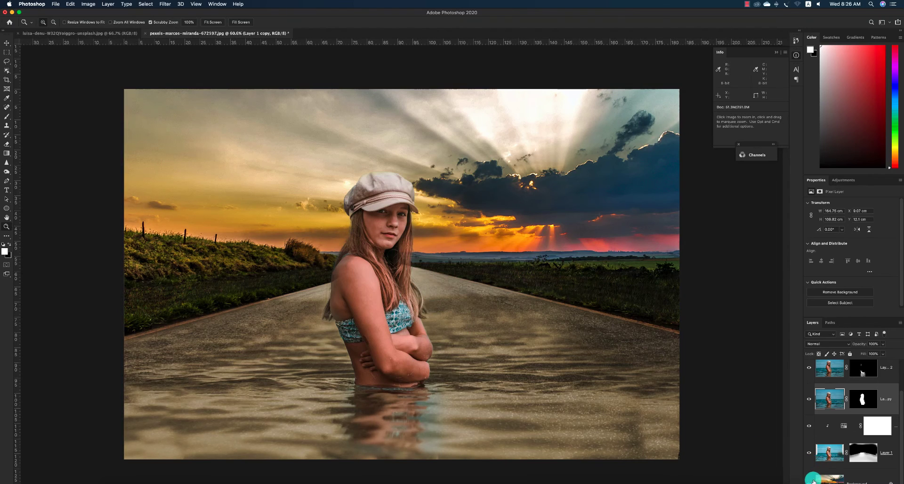
click(808, 455)
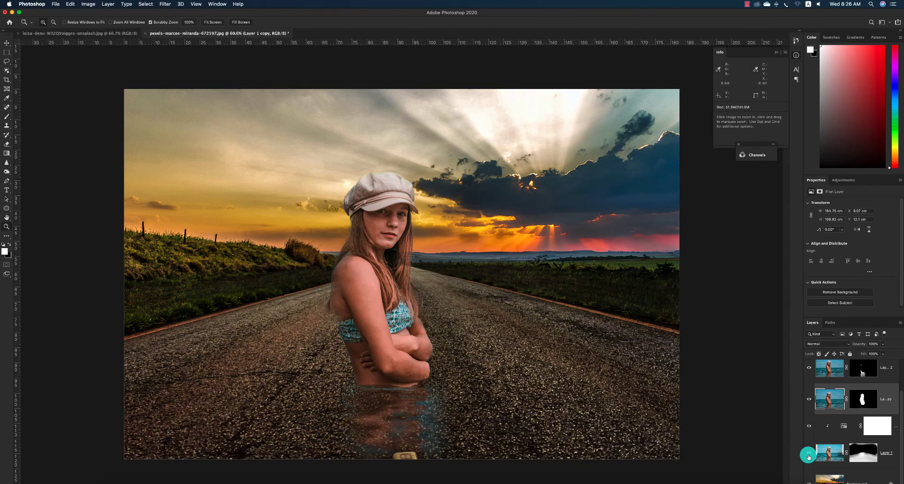
click(808, 454)
click(808, 454)
click(809, 455)
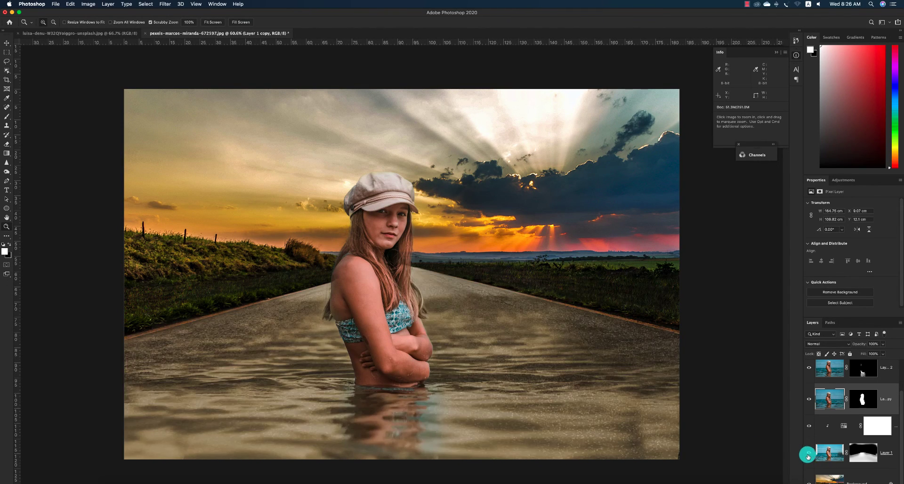
- Paint white at 30% opacity on Layer 1's mask over the road beside the girl to extend the water
key(v)
click(539, 339)
click(872, 479)
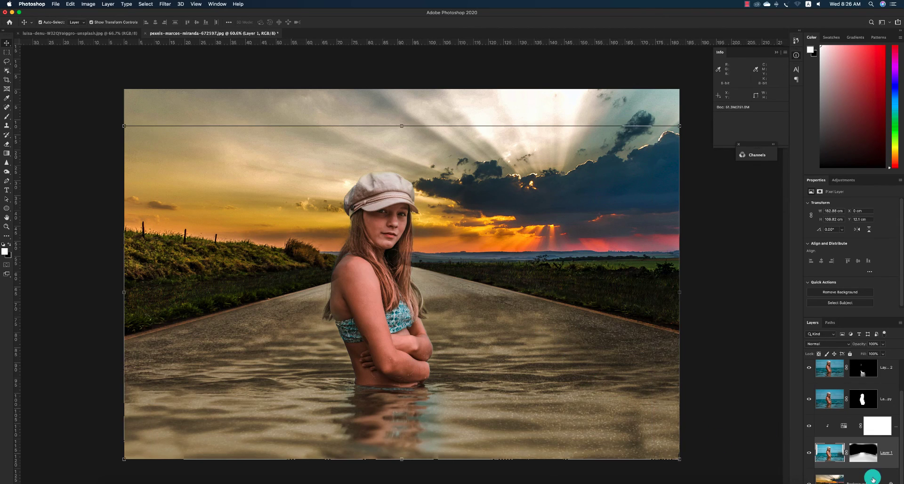
click(867, 460)
key(b)
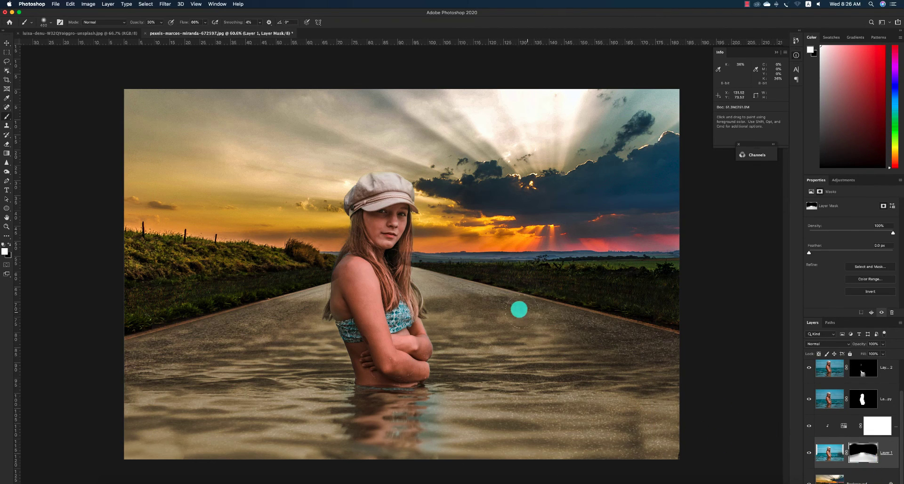
mouse_move(482, 302)
mouse_down()
mouse_move(442, 300)
mouse_move(486, 303)
mouse_move(622, 349)
mouse_up()
- Review the blended water and reflection at several magnifications and deselect all layers
key(z)
alt+click(415, 317)
alt+click(430, 322)
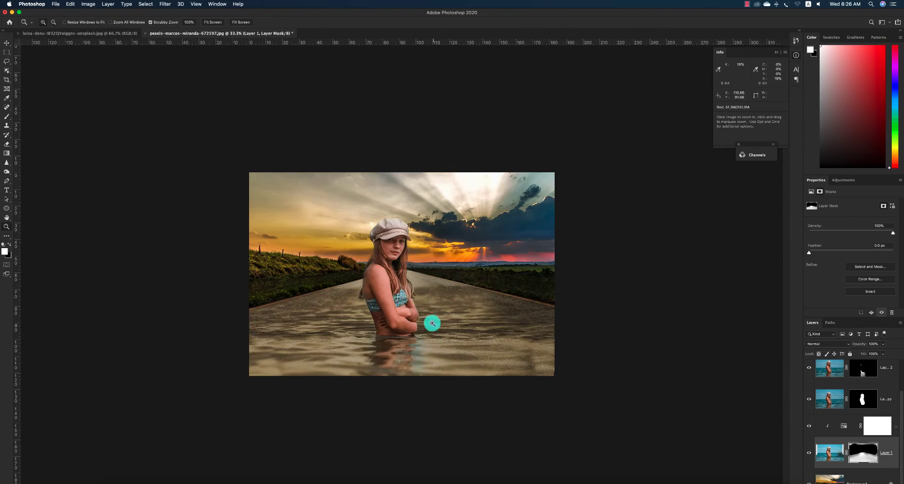
click(425, 319)
click(425, 319)
key(super+0)
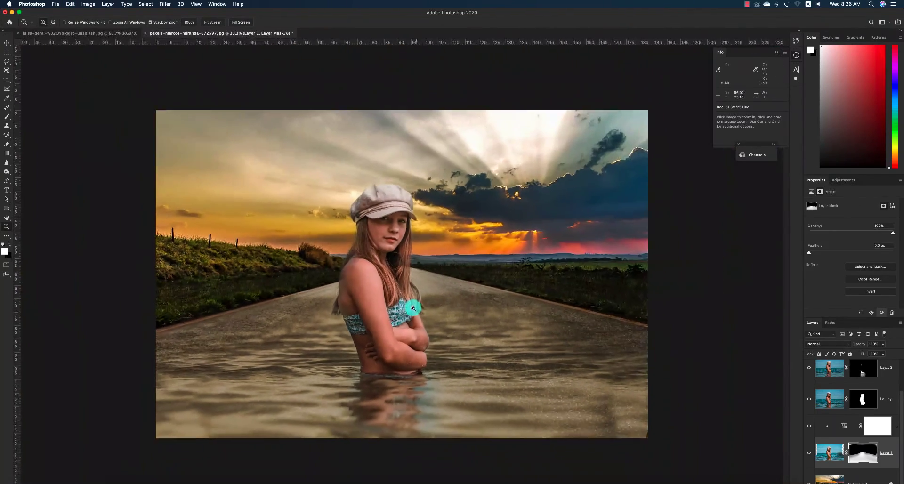
key(b)
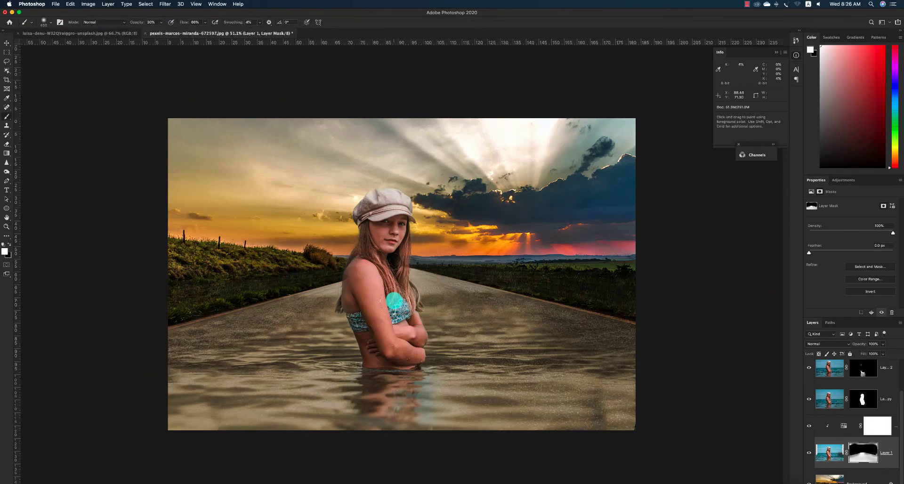
key(v)
click(701, 330)
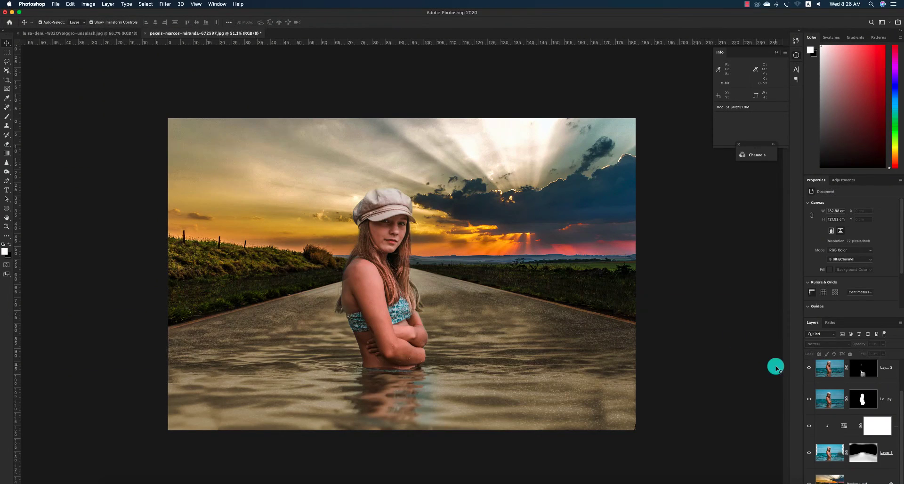
- Convert all layers from the top layer down to Layer 1 into a single smart object above the Background
click(881, 384)
key(super+shift+alt+n)
click(863, 377)
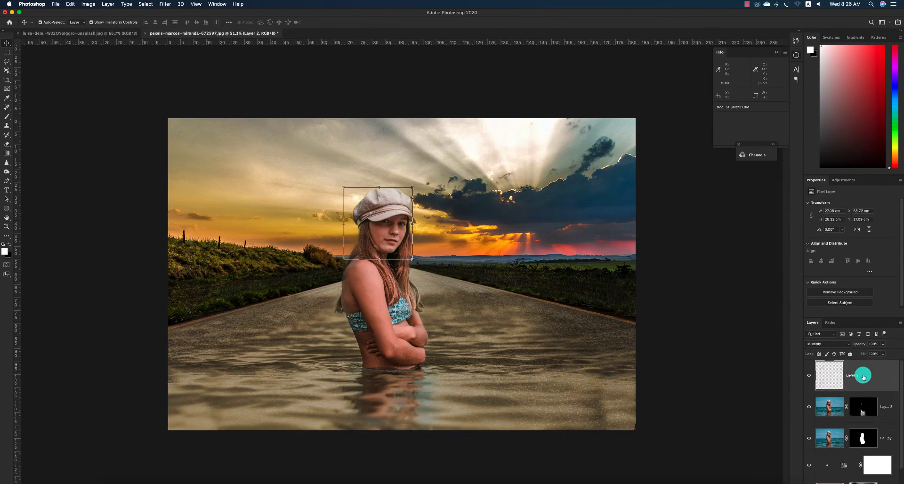
scroll(863, 379, down, 2)
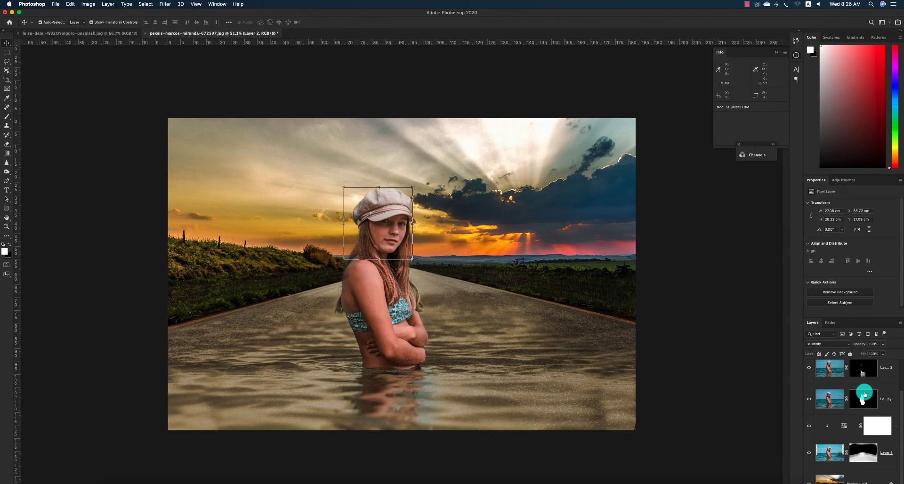
shift+click(892, 460)
right_click(890, 457)
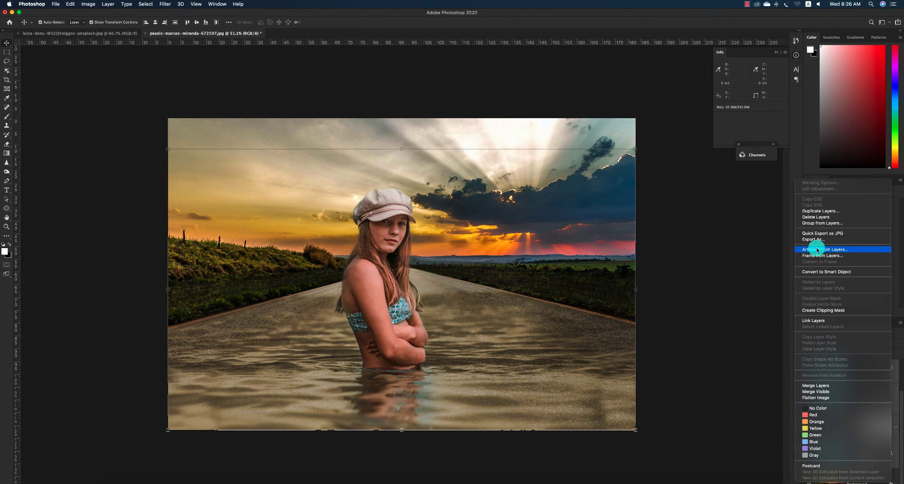
click(723, 268)
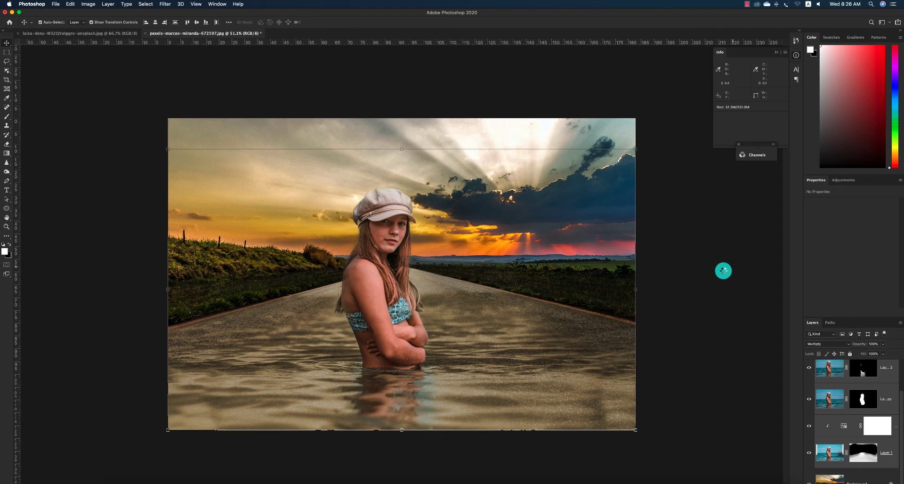
- Compare the road with and without the girl and water smart object, and leave all layers deselected
click(808, 377)
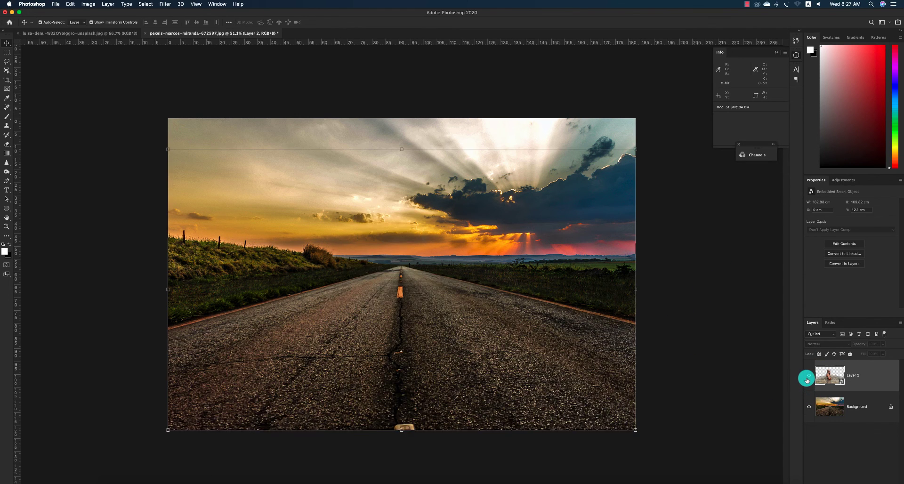
click(808, 377)
click(659, 306)
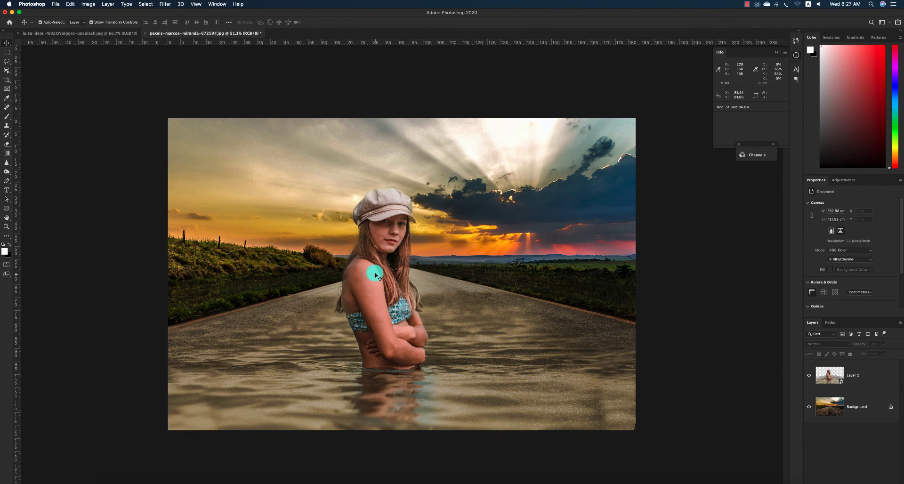
- Add a Brightness/Contrast adjustment above the smart object with brightness 32 and contrast 18, and save the document
click(375, 276)
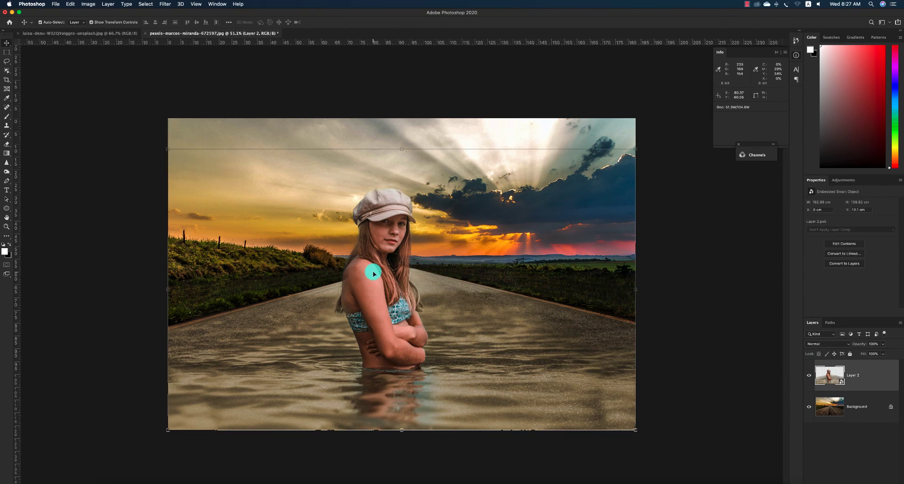
click(850, 186)
click(820, 195)
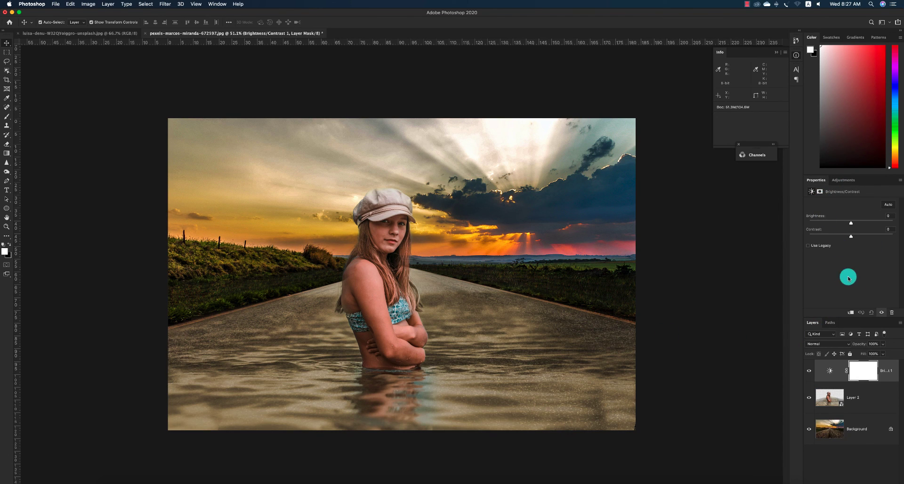
mouse_move(850, 225)
mouse_down()
mouse_move(858, 222)
mouse_move(859, 238)
mouse_up()
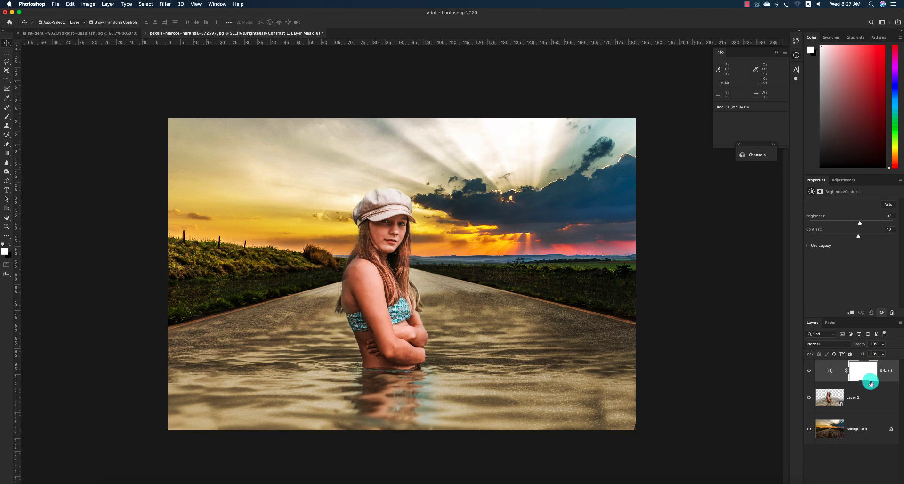
key(super+s)
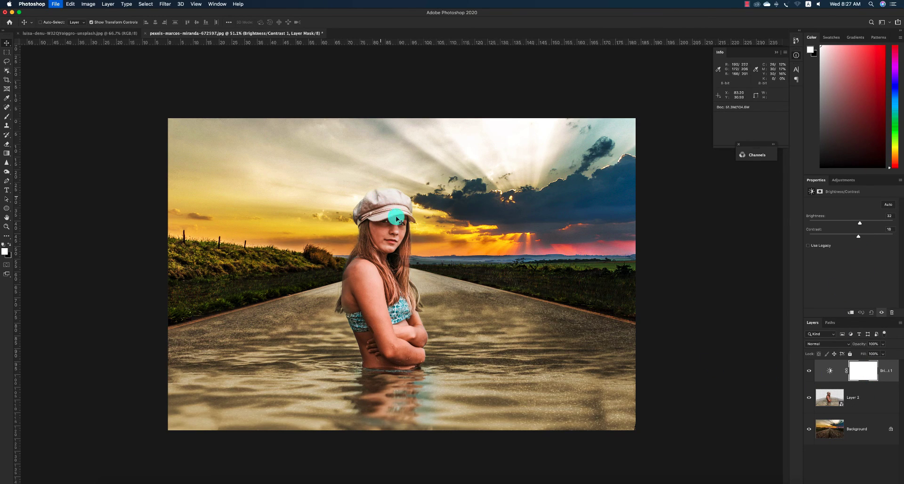